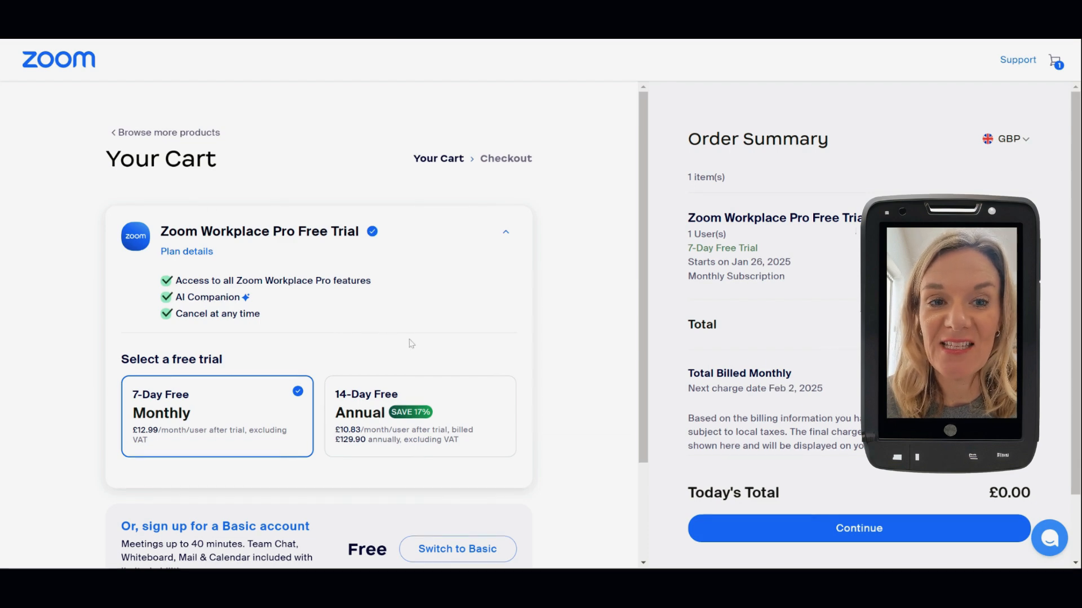
Proceed from the cart to the Zoom Webinars checkout, then open the account's Webinars section.
scroll(412, 344, down, 2)
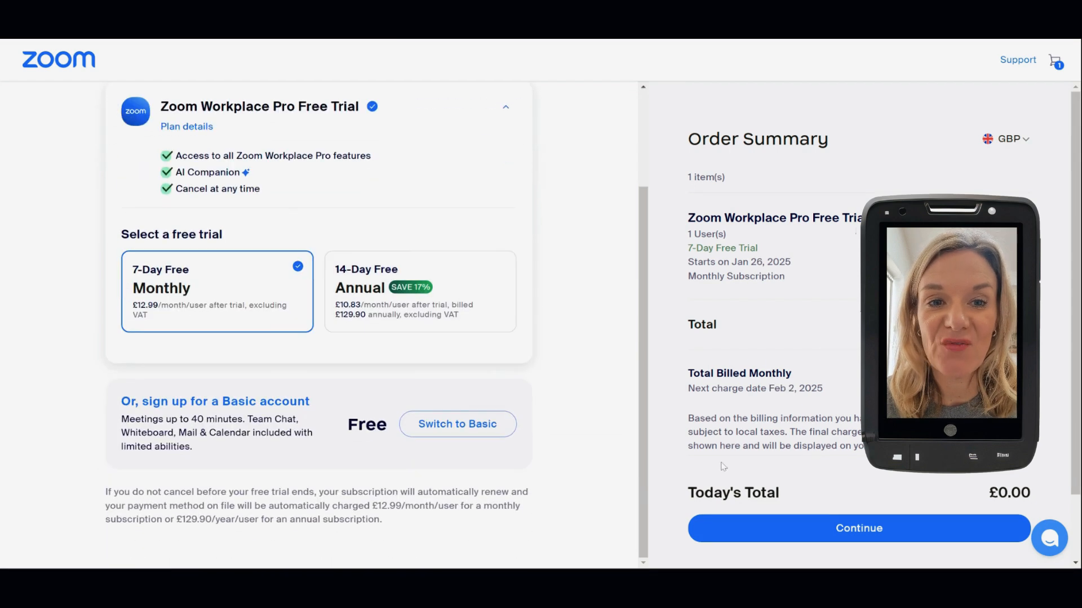
click(762, 528)
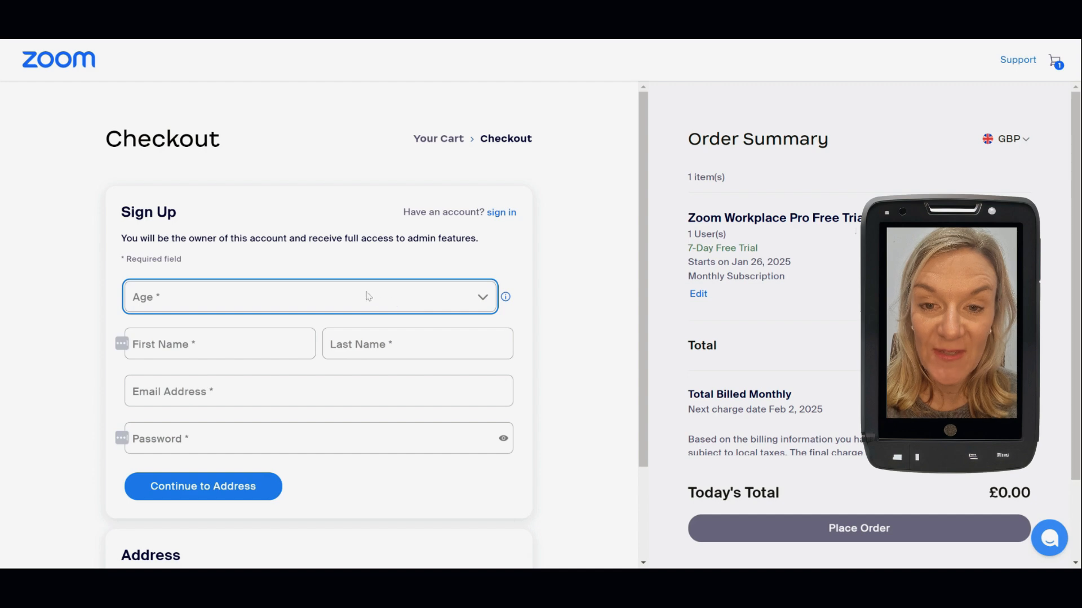
scroll(319, 338, down, 1)
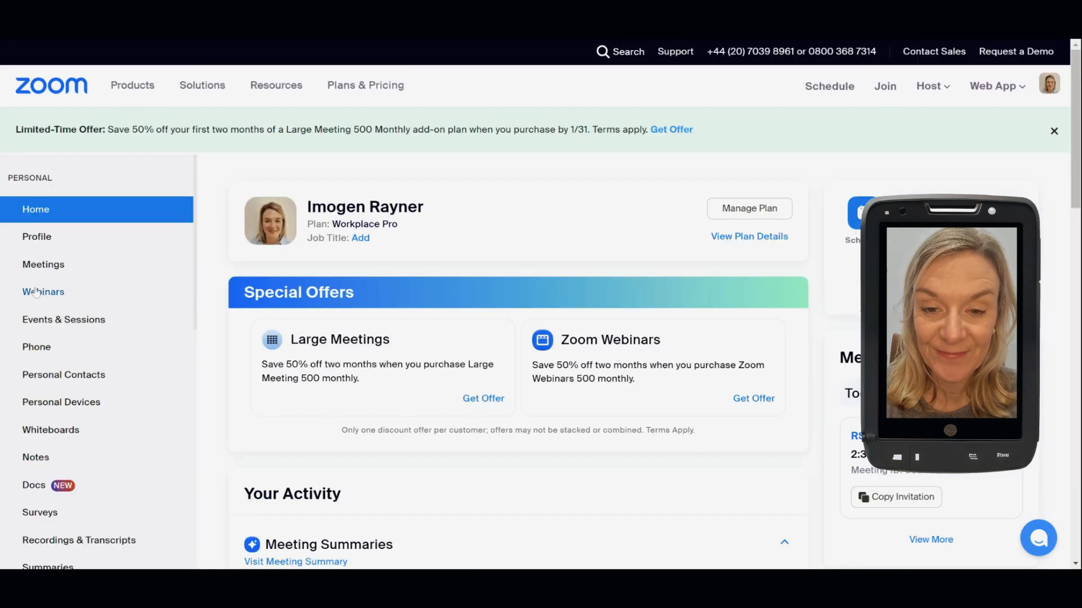
click(37, 293)
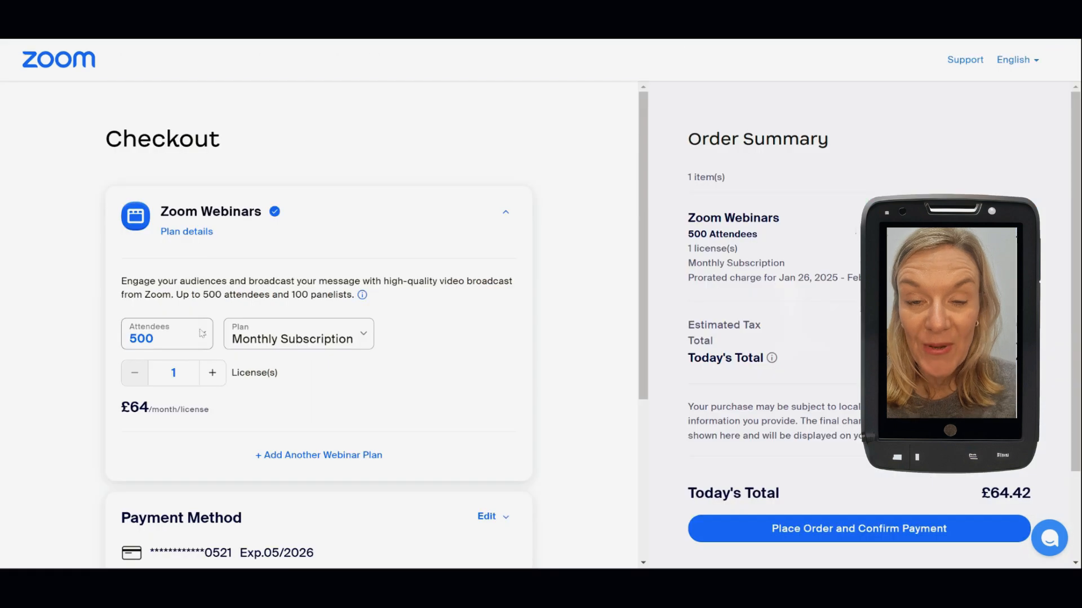
Review the attendee and plan options, keeping 500 attendees on Monthly Subscription.
click(202, 334)
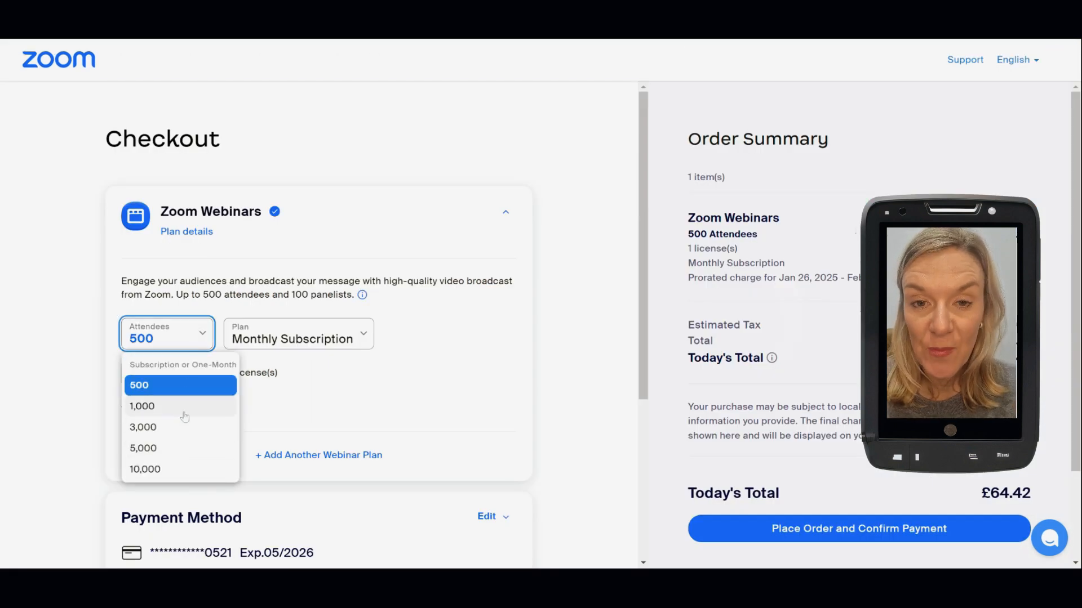
click(364, 338)
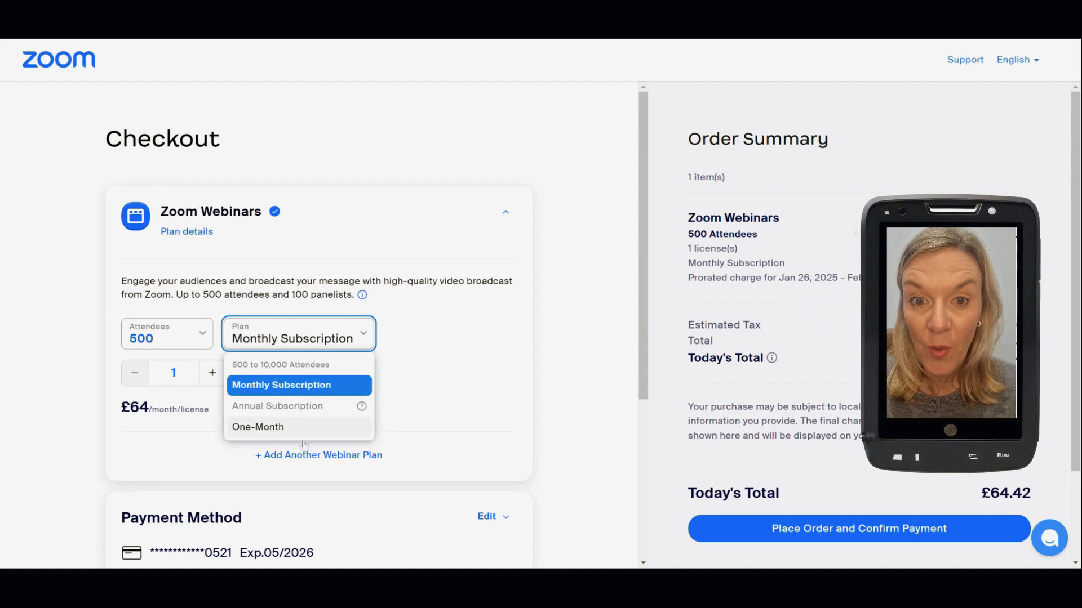
click(418, 411)
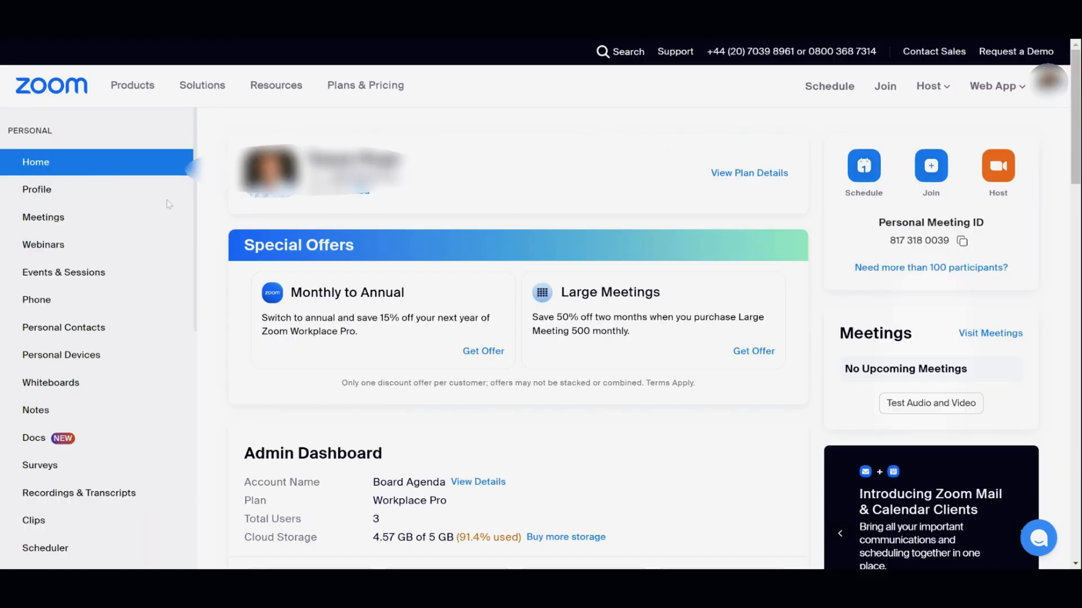
Schedule a new webinar and rename its topic to 'Test Webinar'.
click(35, 249)
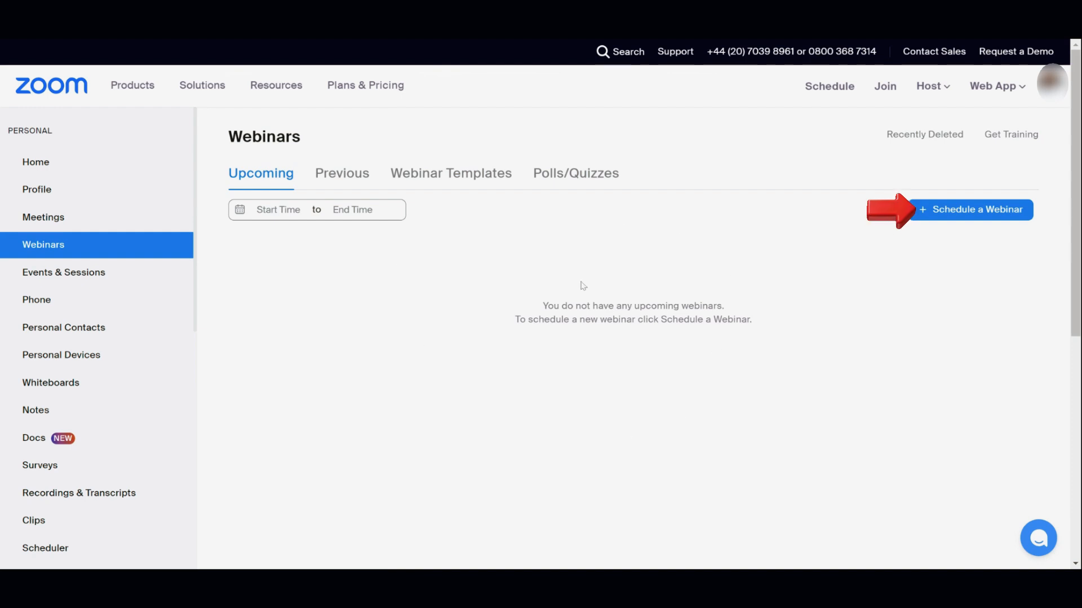
click(915, 222)
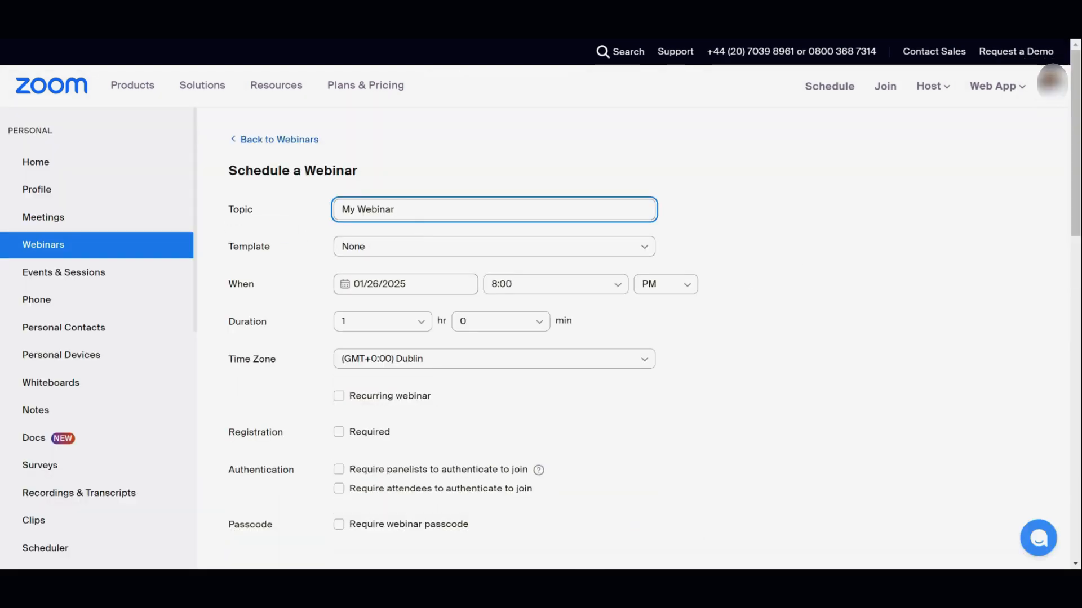
key(ctrl+a)
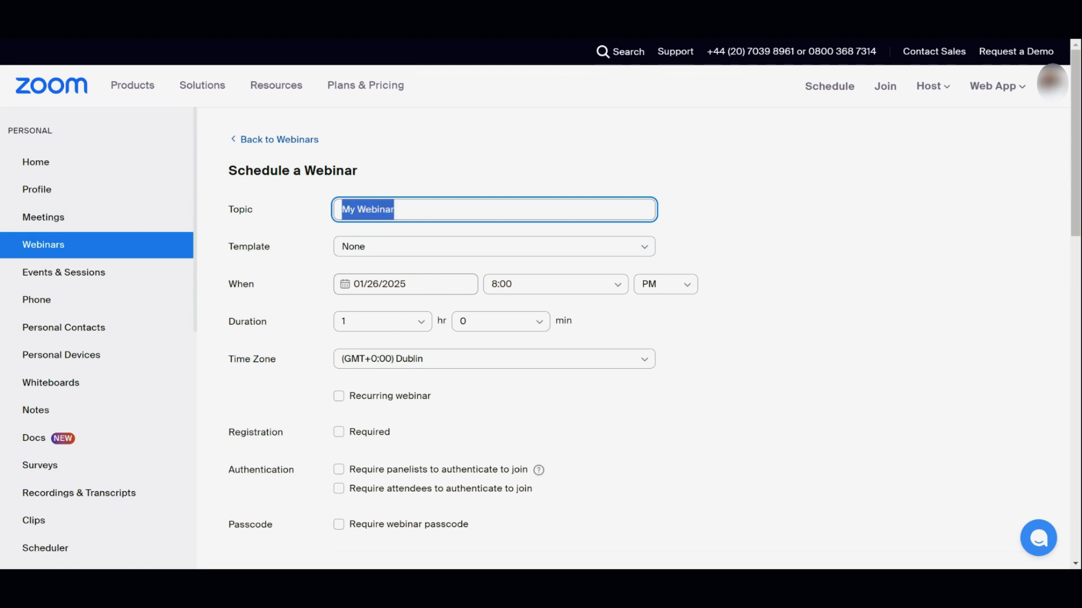
key(Home)
key(shift+Right)
key(shift+Right)
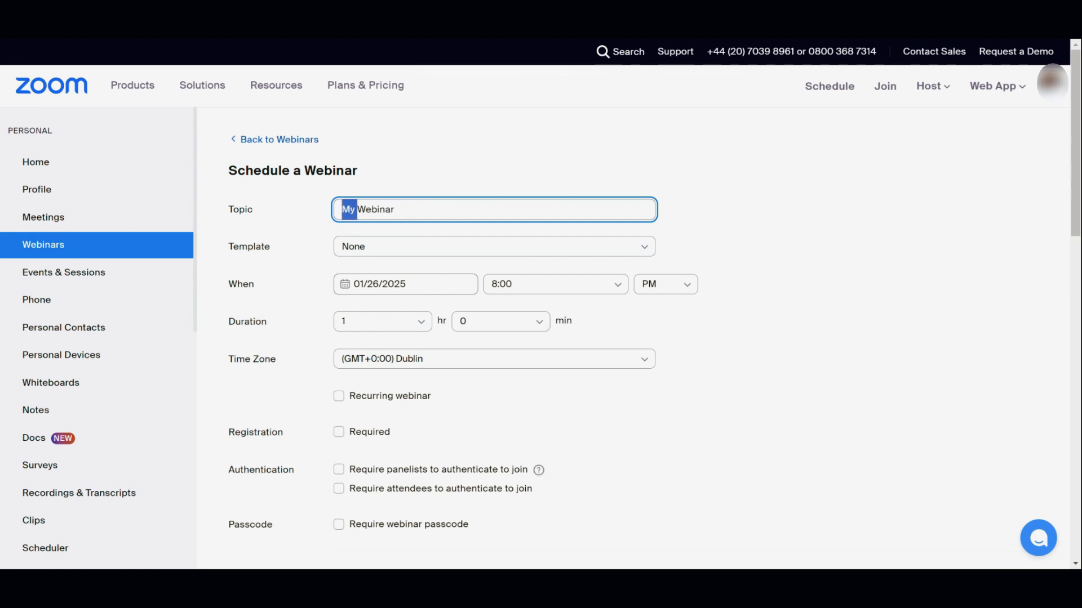
text(Test)
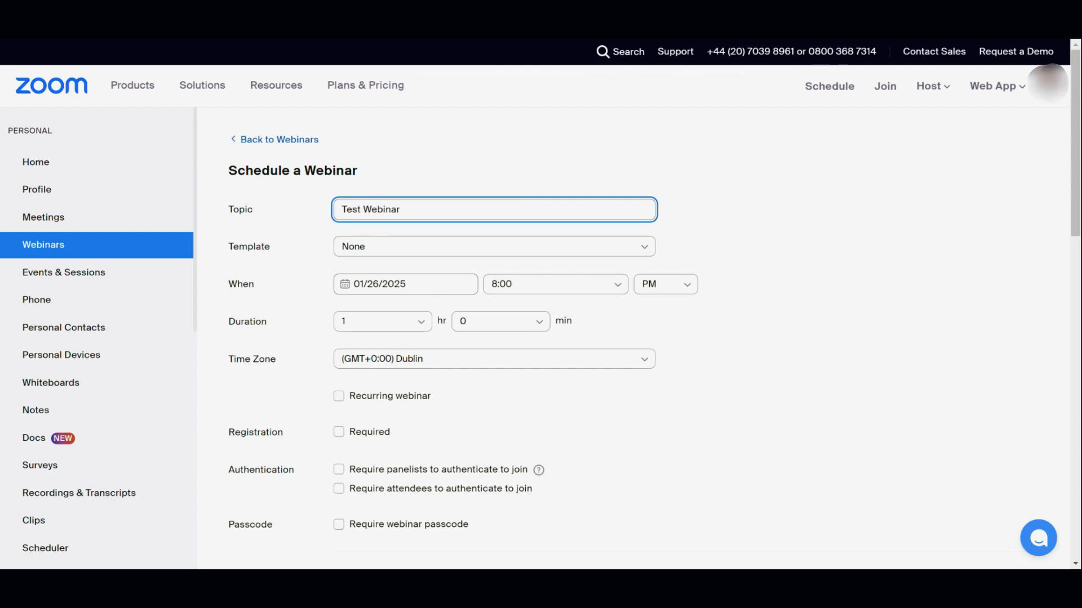
Set the webinar for July 18 2025 at 01:00 PM, London time zone.
click(369, 284)
double_click(507, 313)
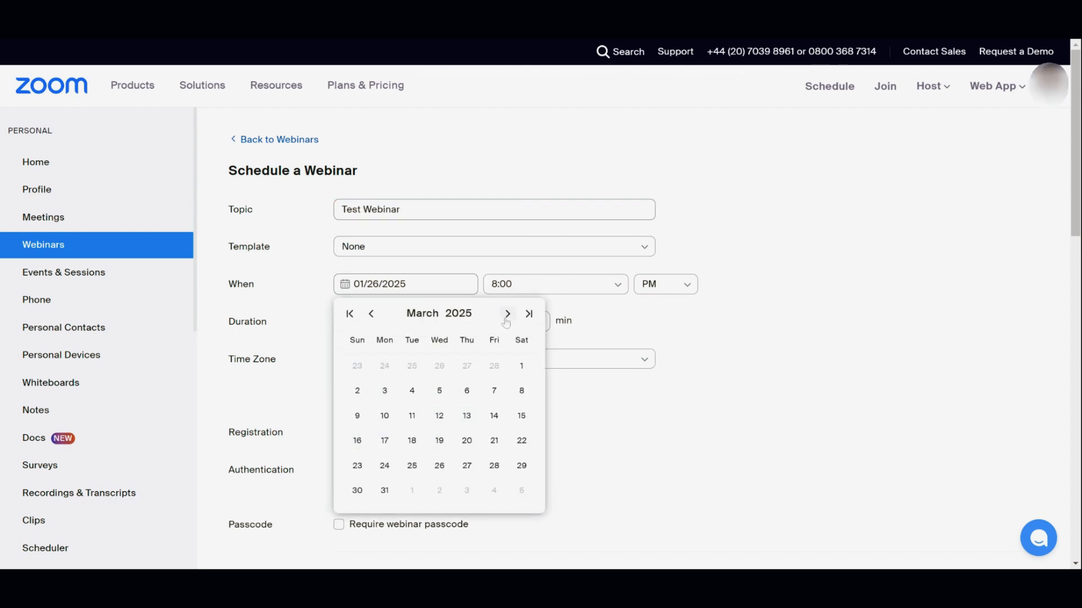
double_click(507, 314)
double_click(507, 314)
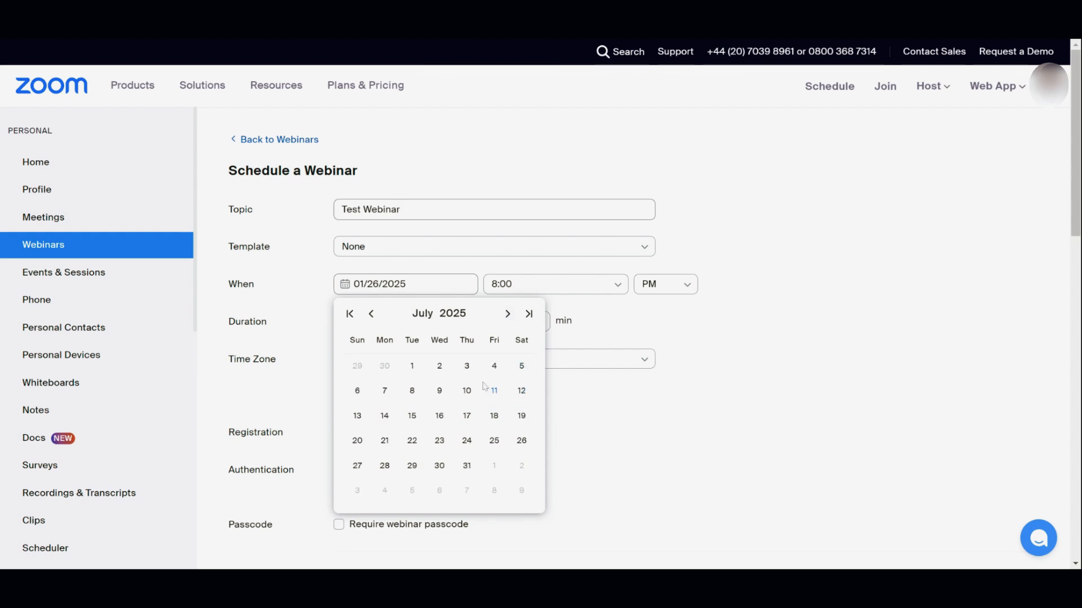
click(492, 417)
click(585, 287)
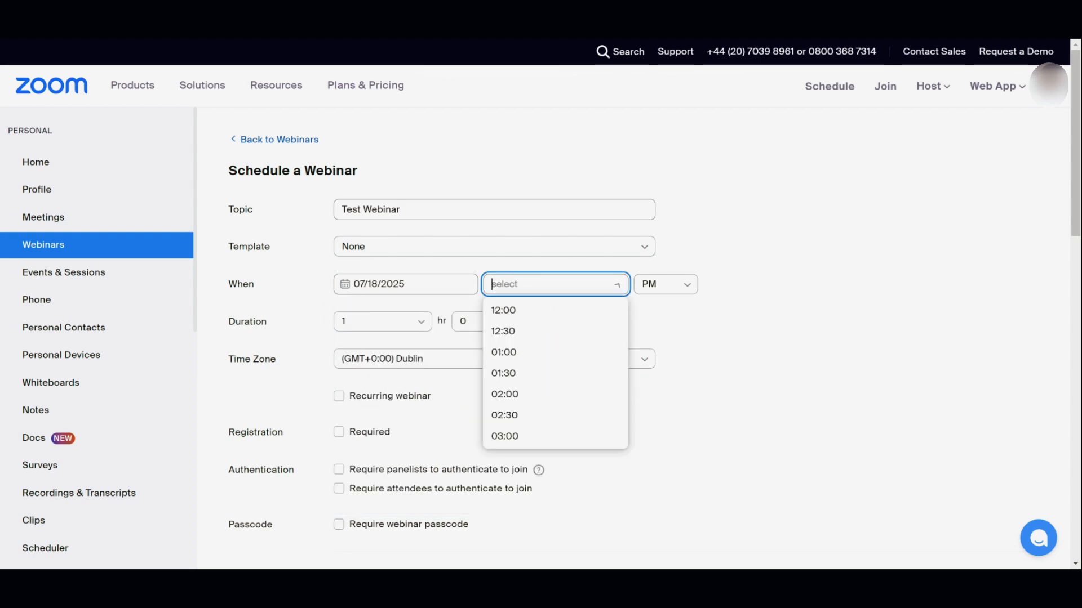
click(550, 354)
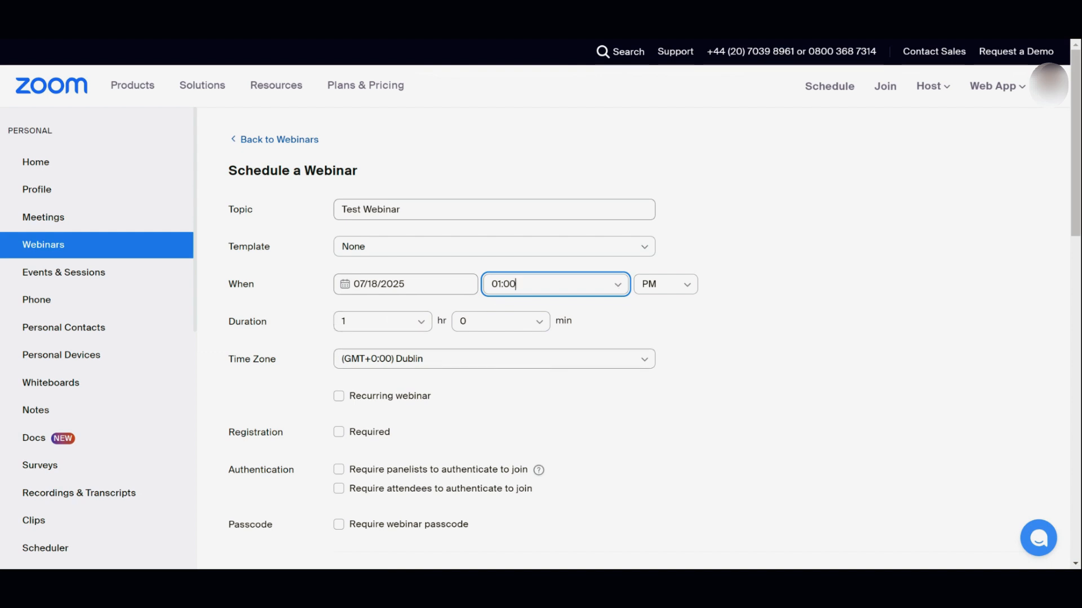
click(601, 359)
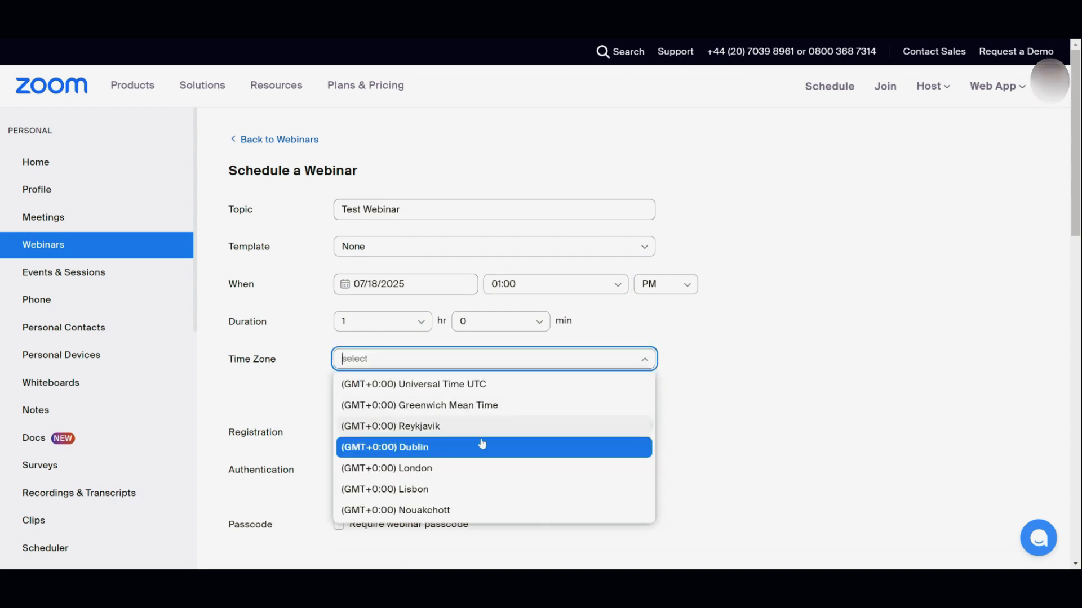
click(440, 470)
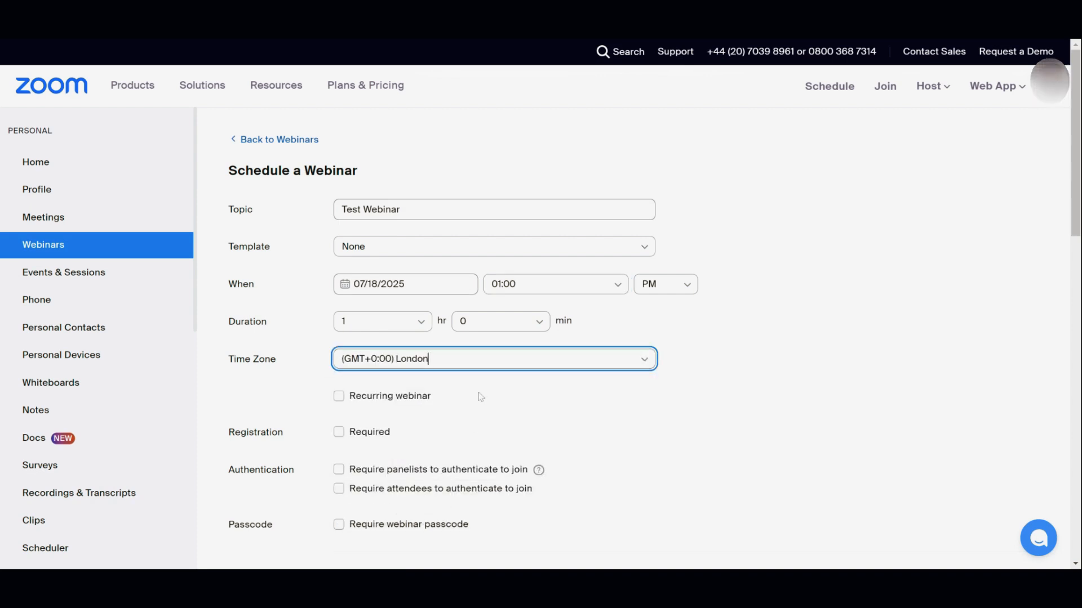
scroll(479, 398, down, 2)
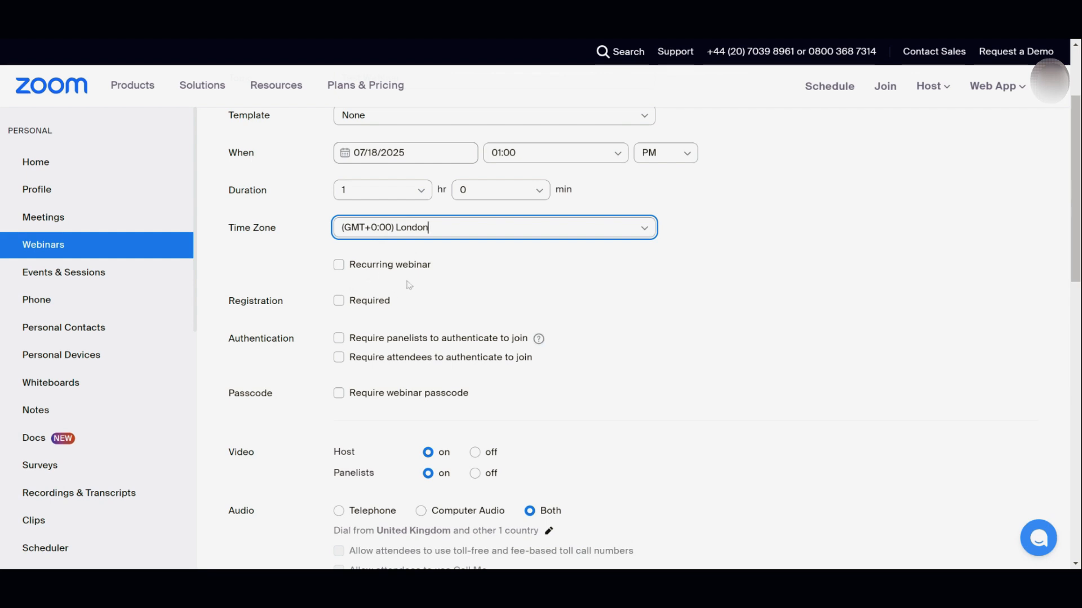
click(449, 39)
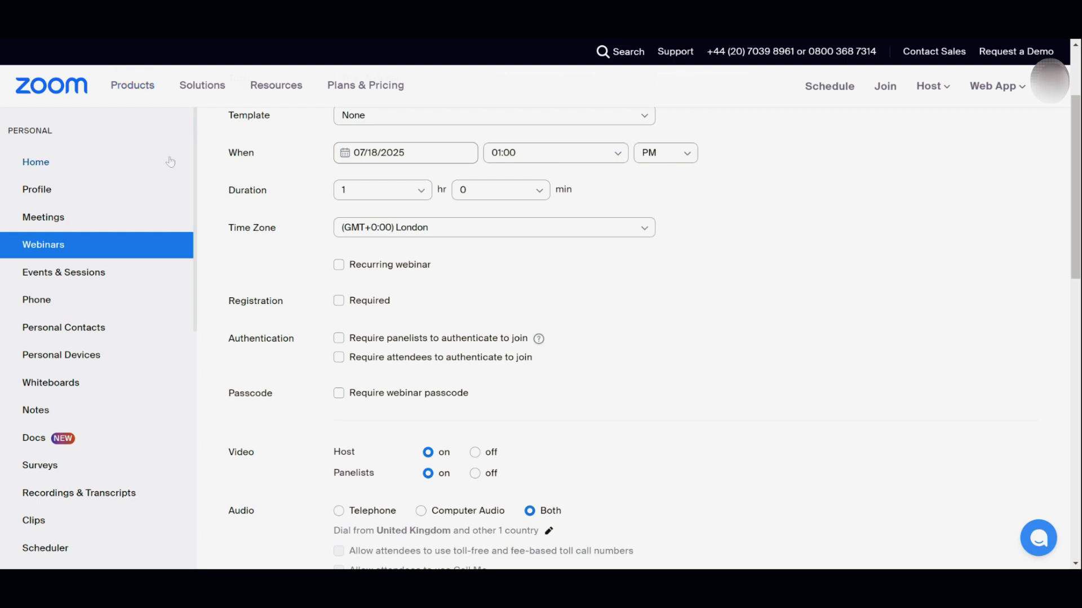
click(340, 302)
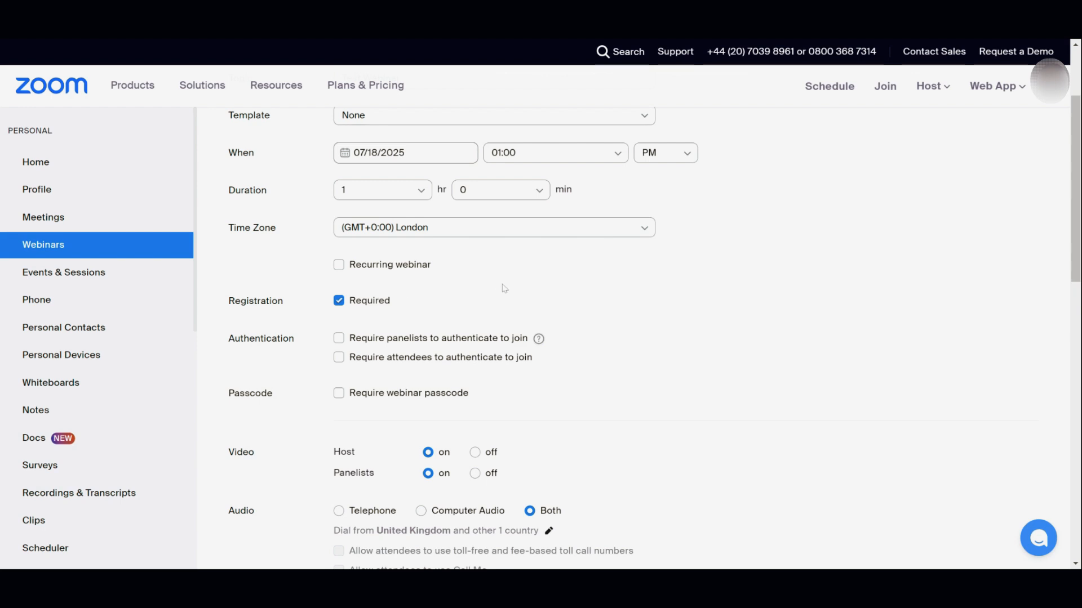
click(339, 300)
click(340, 301)
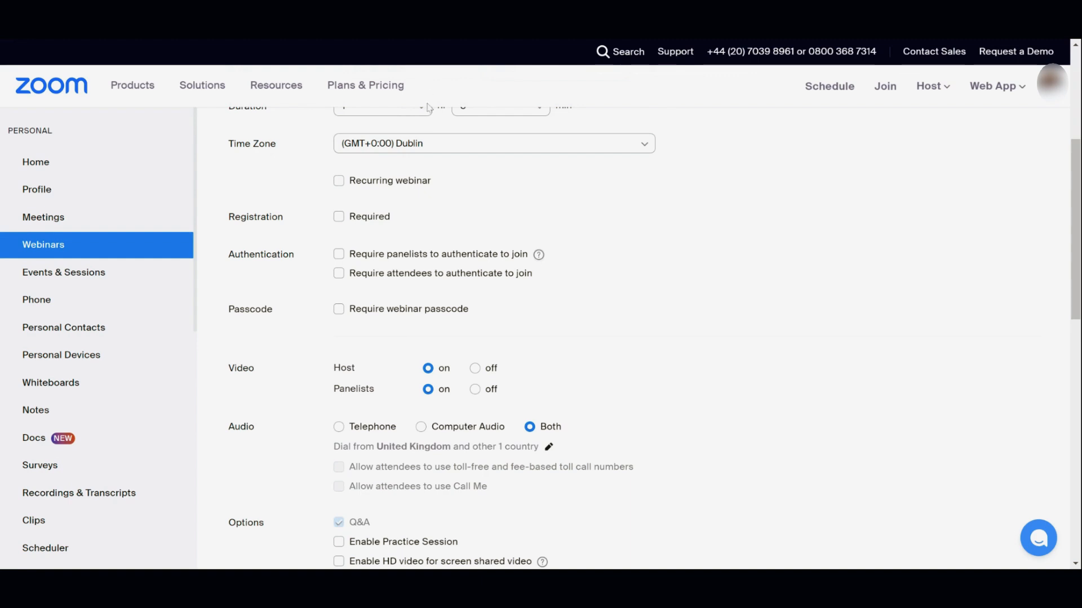
Require panelists and attendees to authenticate, and require a webinar passcode.
click(341, 256)
click(338, 281)
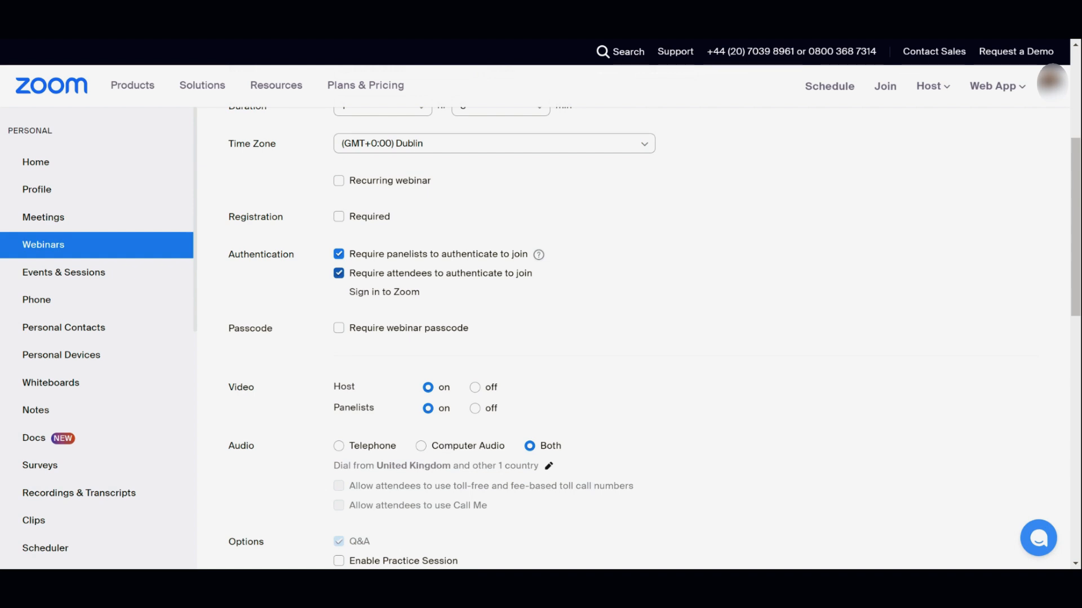
click(338, 329)
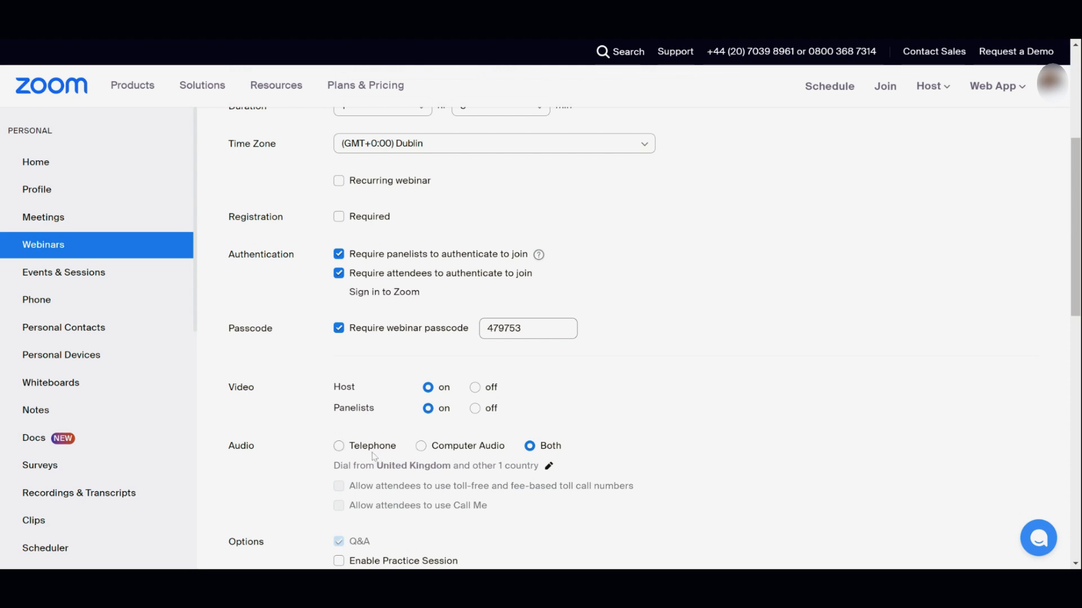
Enable HD screen-share video, HD webinar video quality, and attendee e-mails in the report.
scroll(513, 463, down, 1)
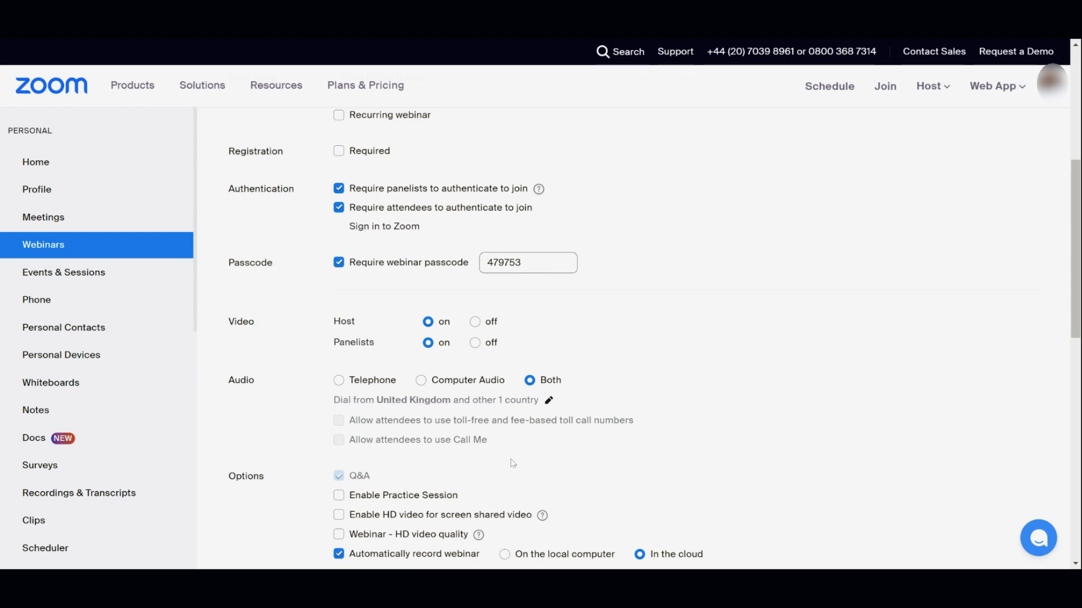
scroll(513, 463, down, 1)
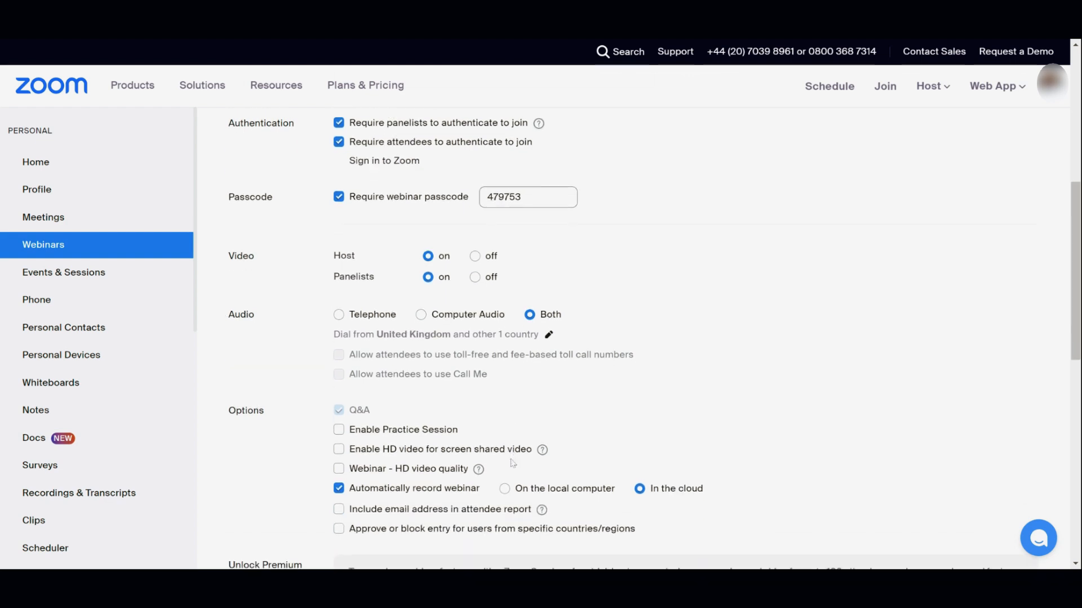
scroll(513, 463, down, 1)
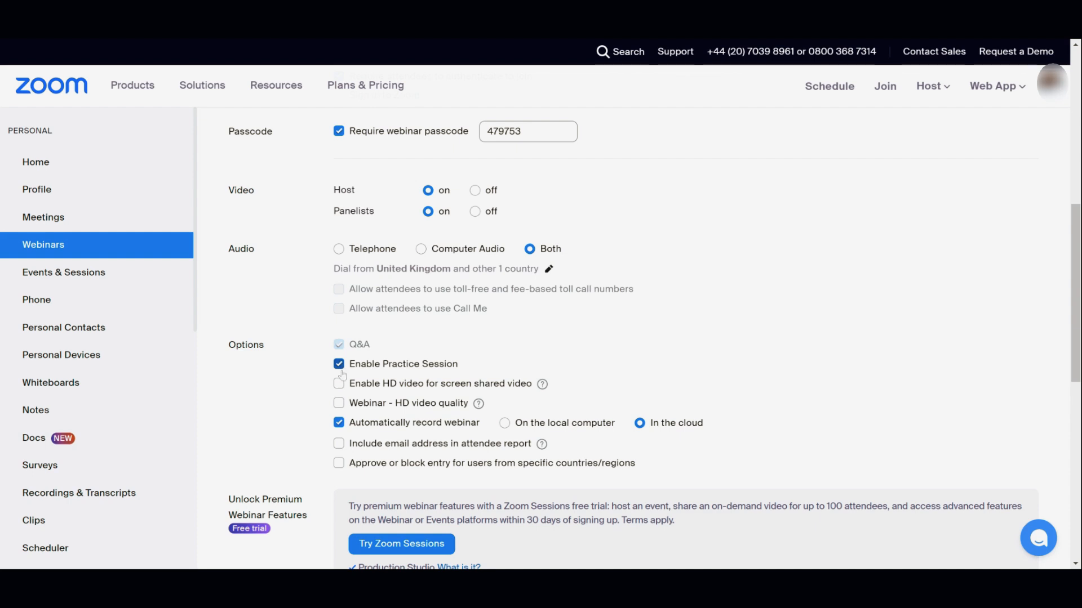
click(339, 384)
click(339, 403)
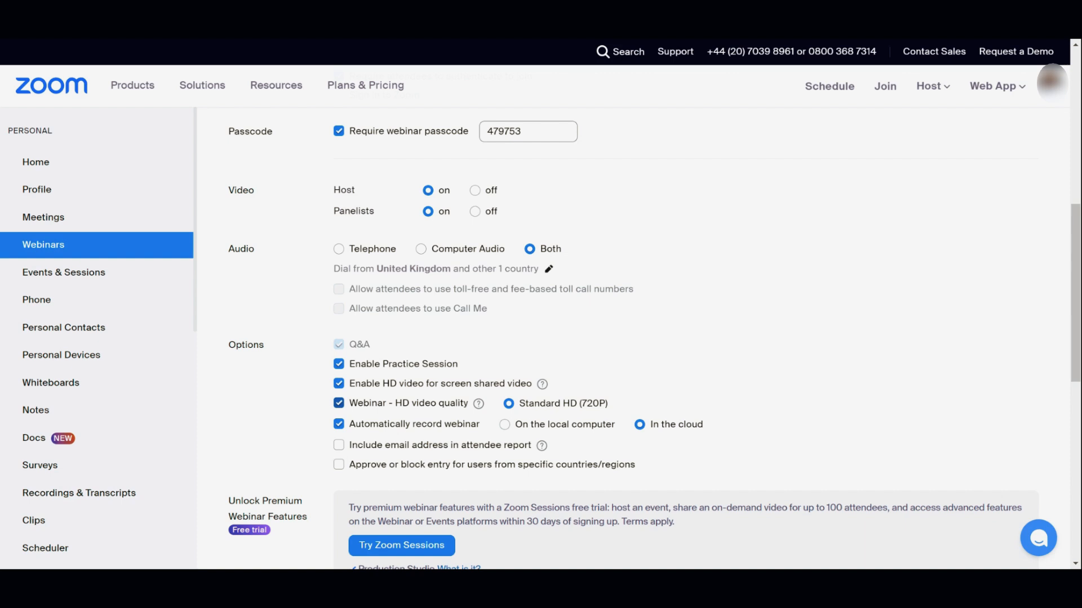
click(339, 445)
scroll(338, 445, down, 4)
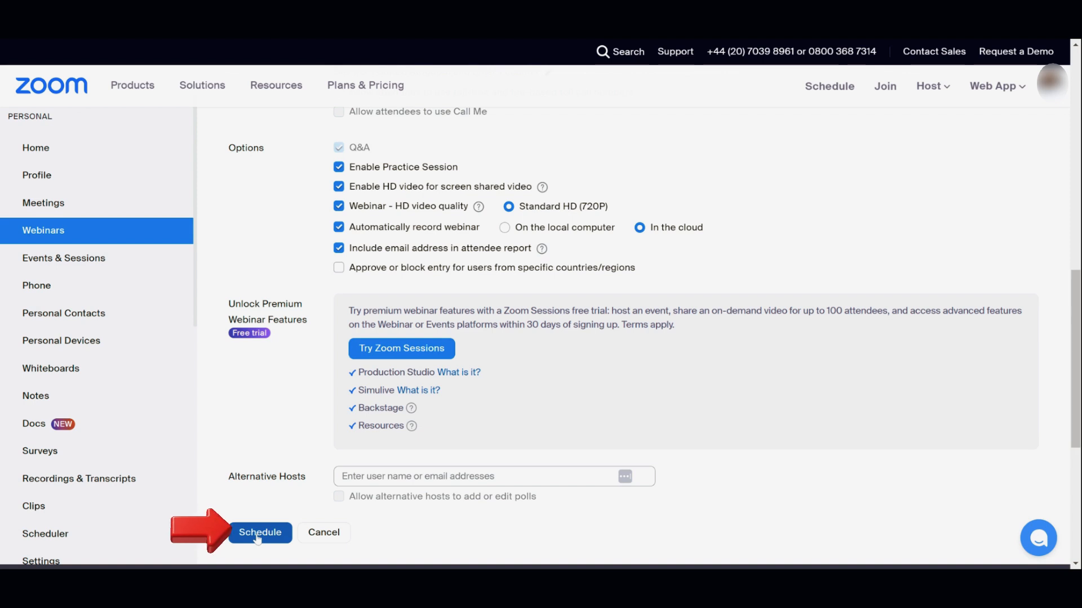
Schedule the webinar, open Test Webinar's details, and copy its registration link.
click(257, 535)
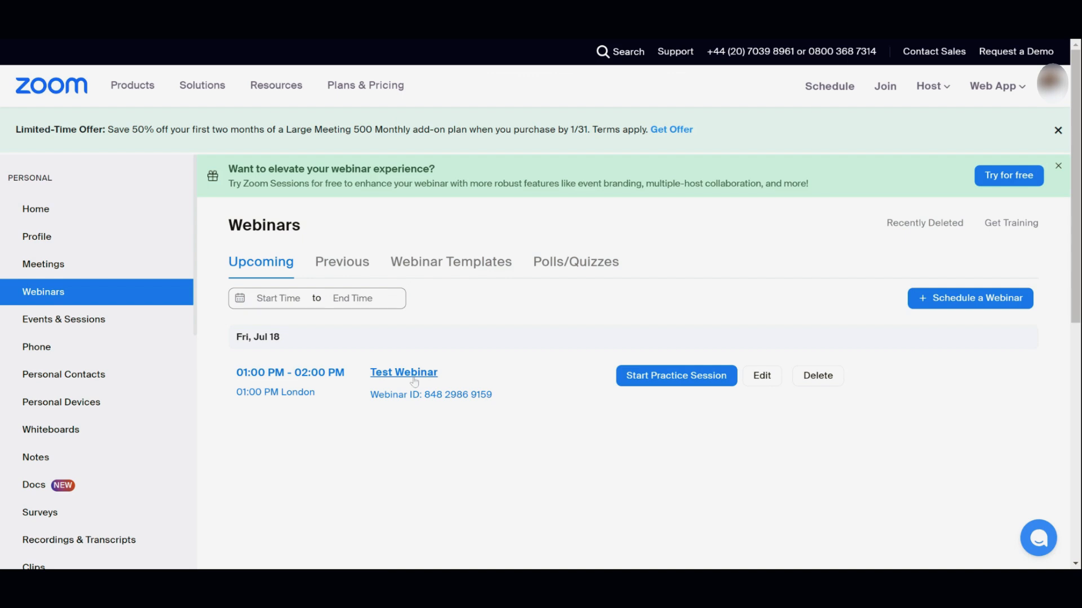
click(415, 379)
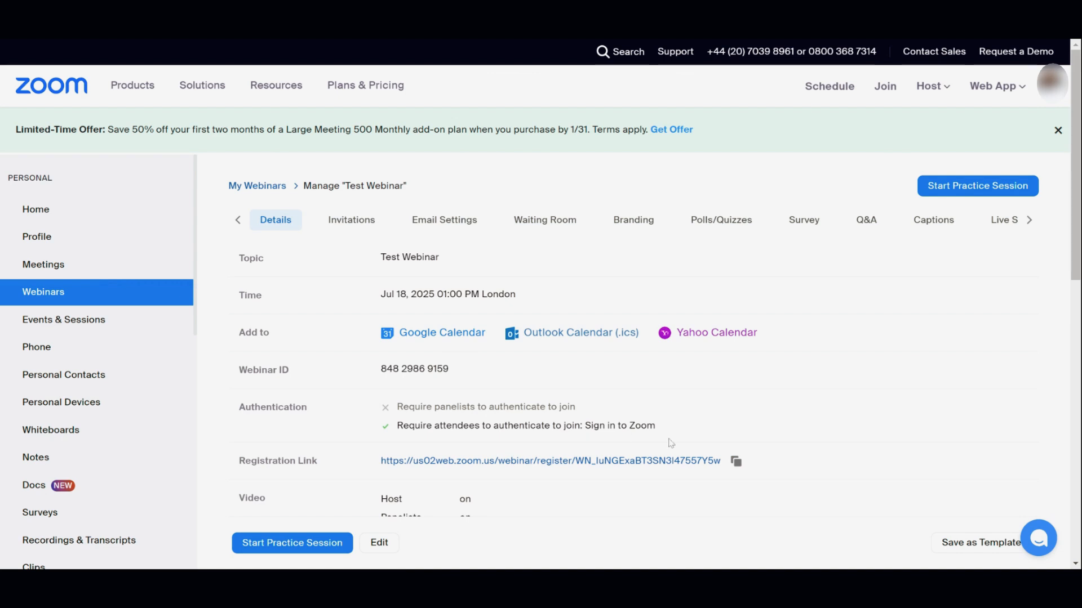
click(734, 463)
scroll(552, 480, down, 2)
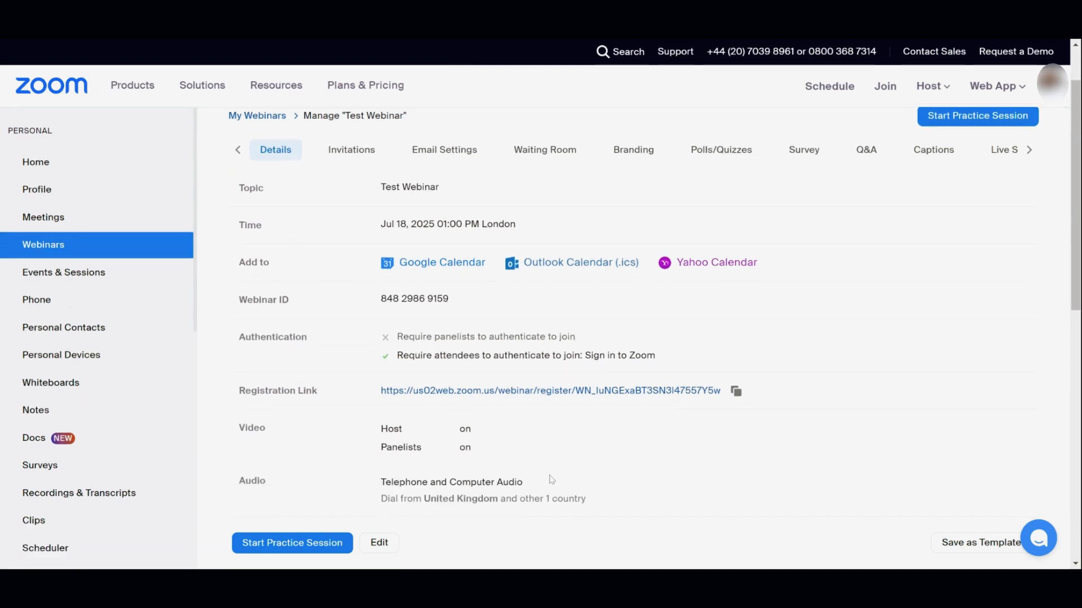
scroll(552, 480, down, 2)
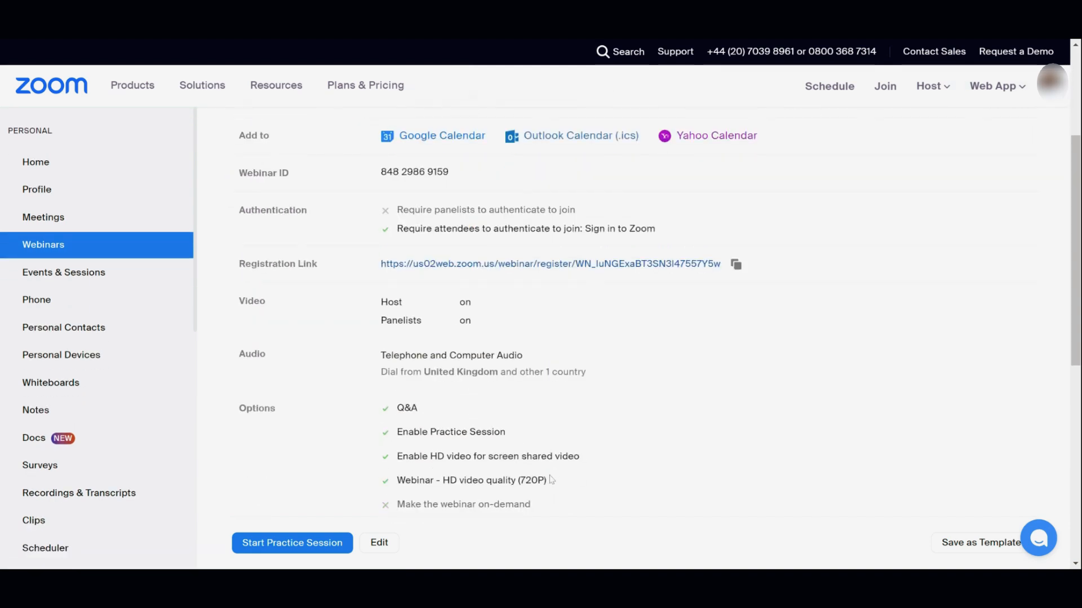
scroll(552, 480, down, 2)
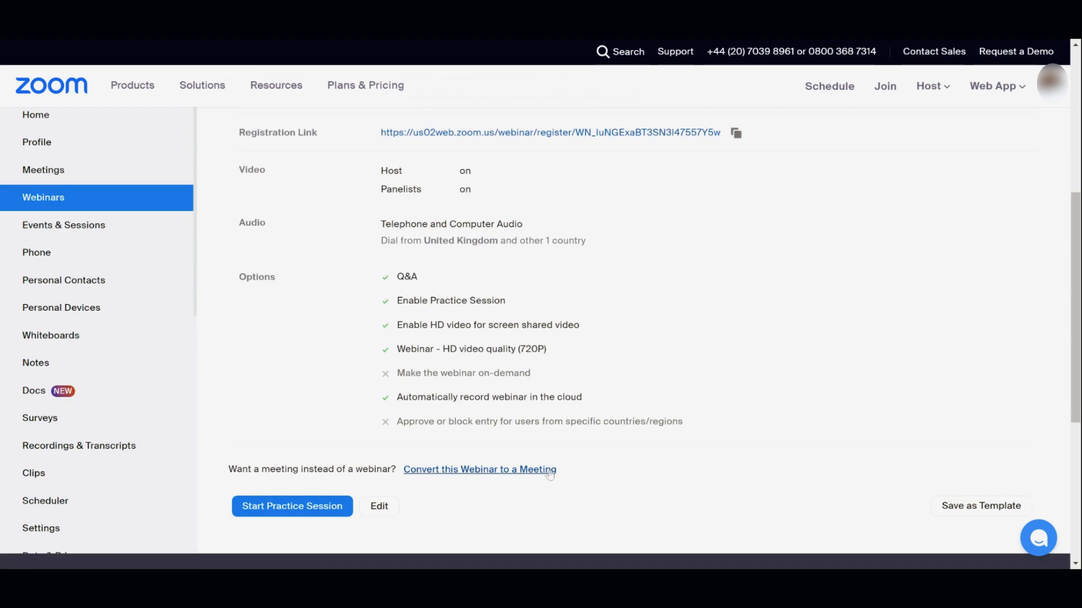
scroll(533, 427, up, 3)
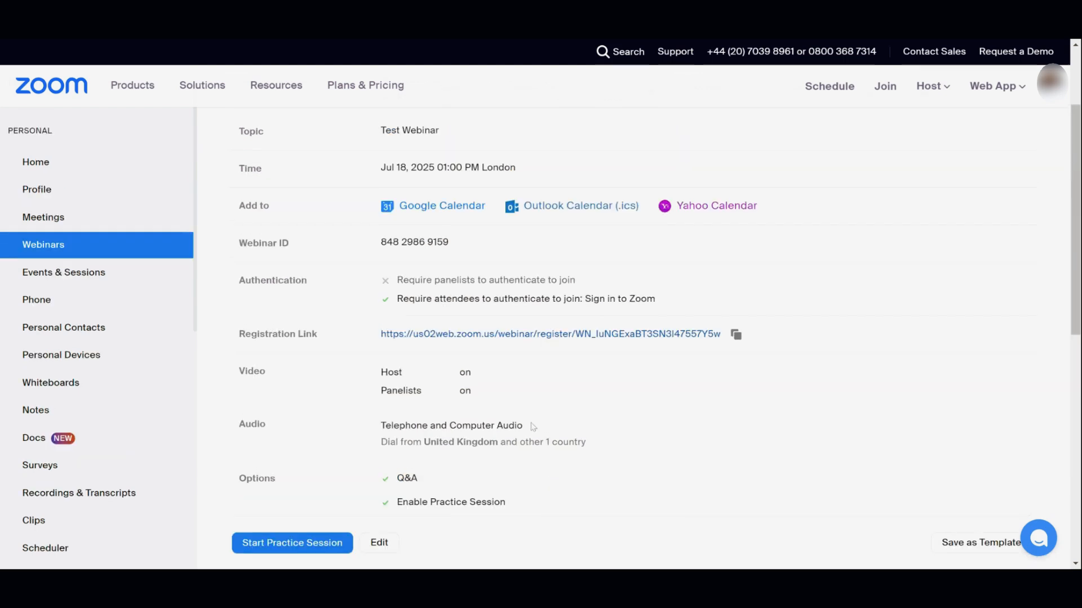
scroll(532, 426, up, 3)
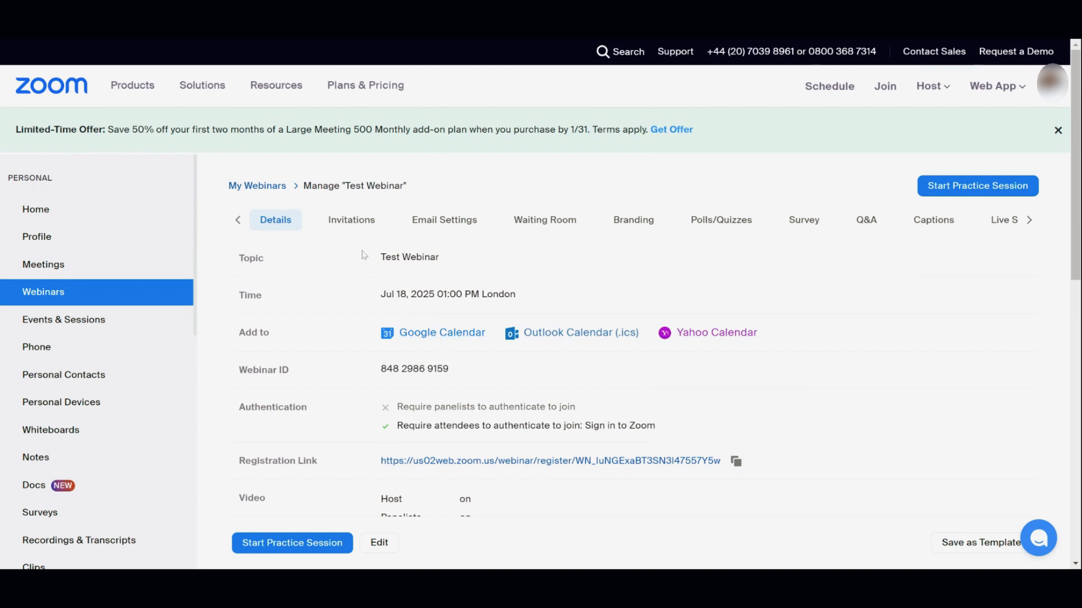
On the Invitations tab, enter a panelist's full name and e-mail address, then save.
click(352, 221)
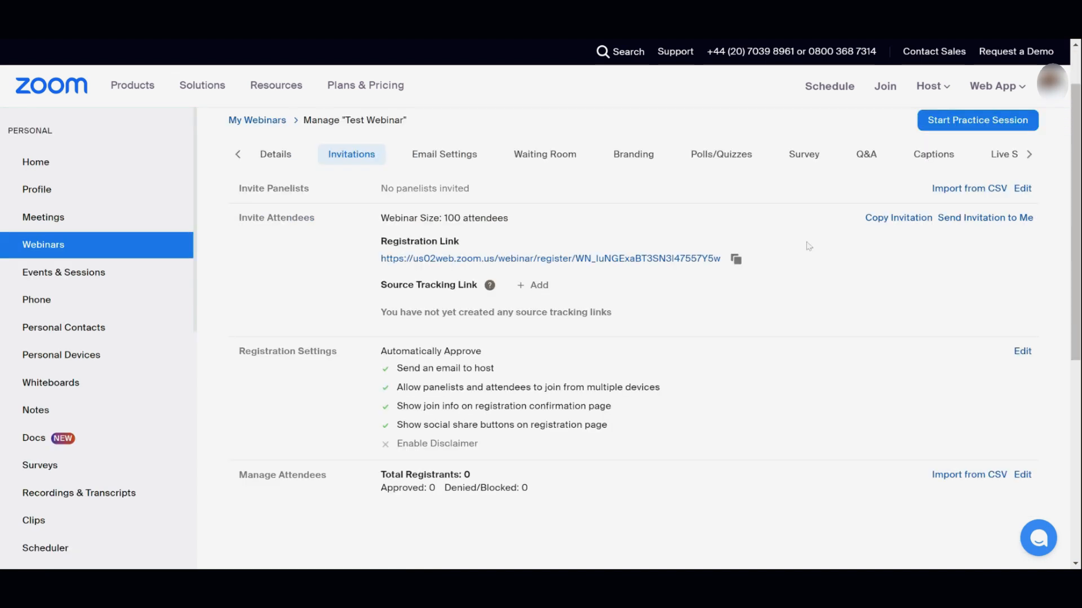
click(1024, 188)
text(Jane Smith)
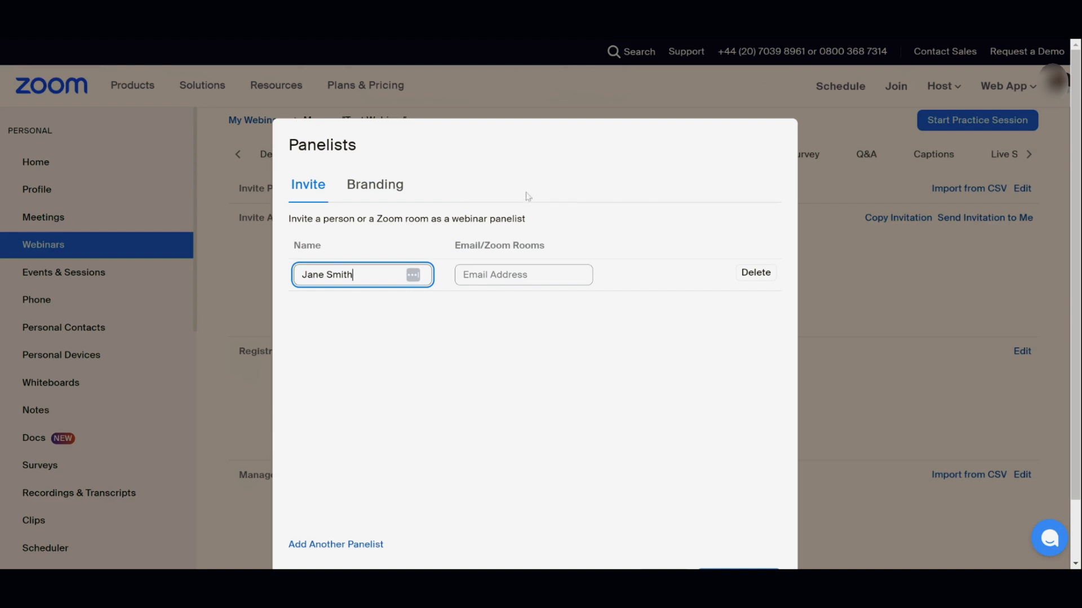
key(Tab)
text(jane)
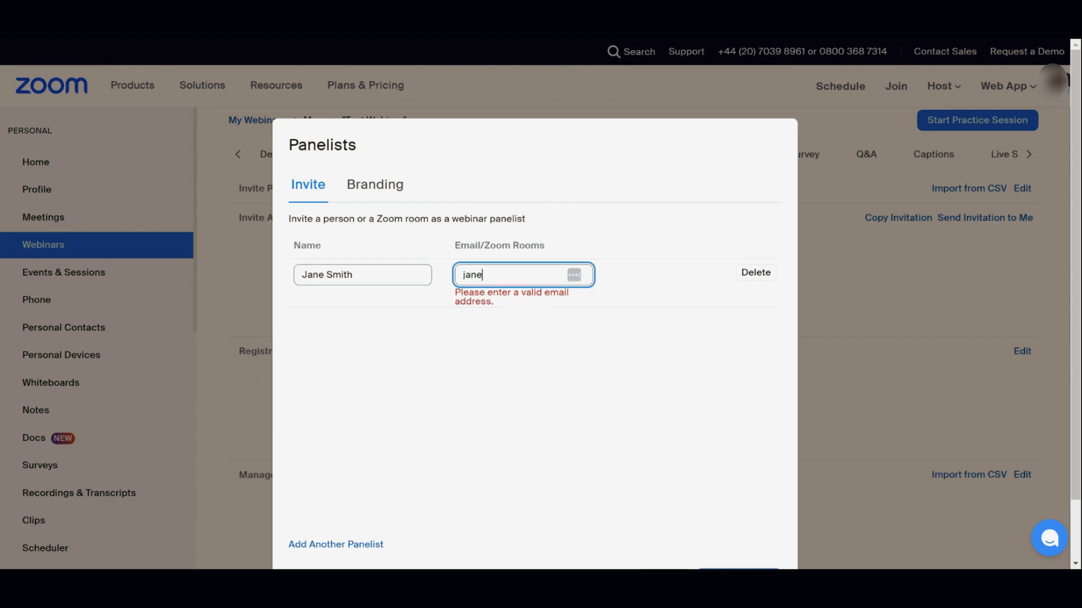
text(smith@testemail.co)
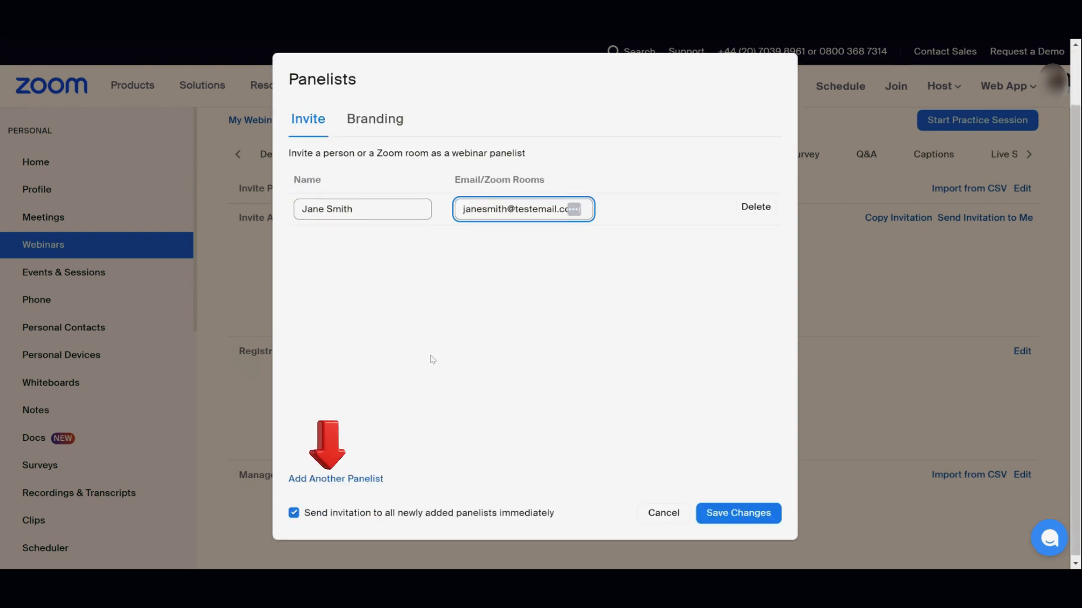
click(743, 515)
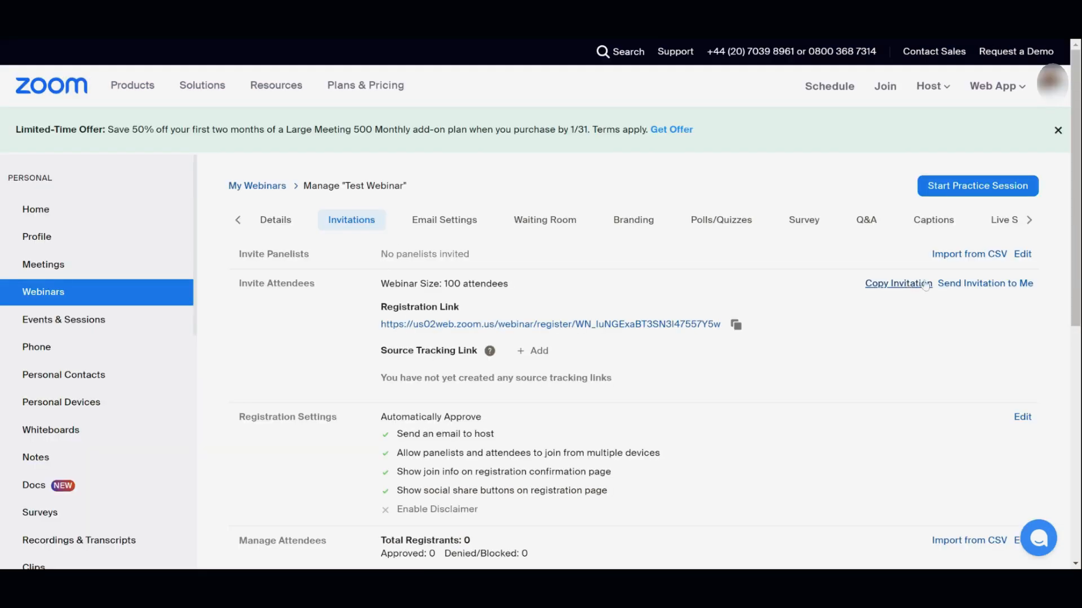
click(918, 285)
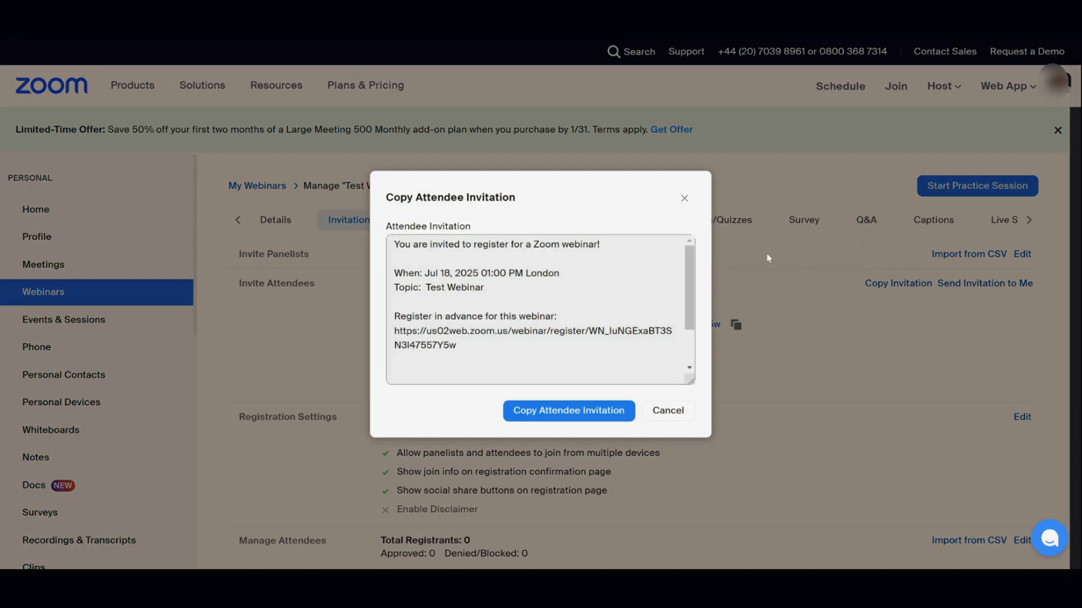
click(692, 415)
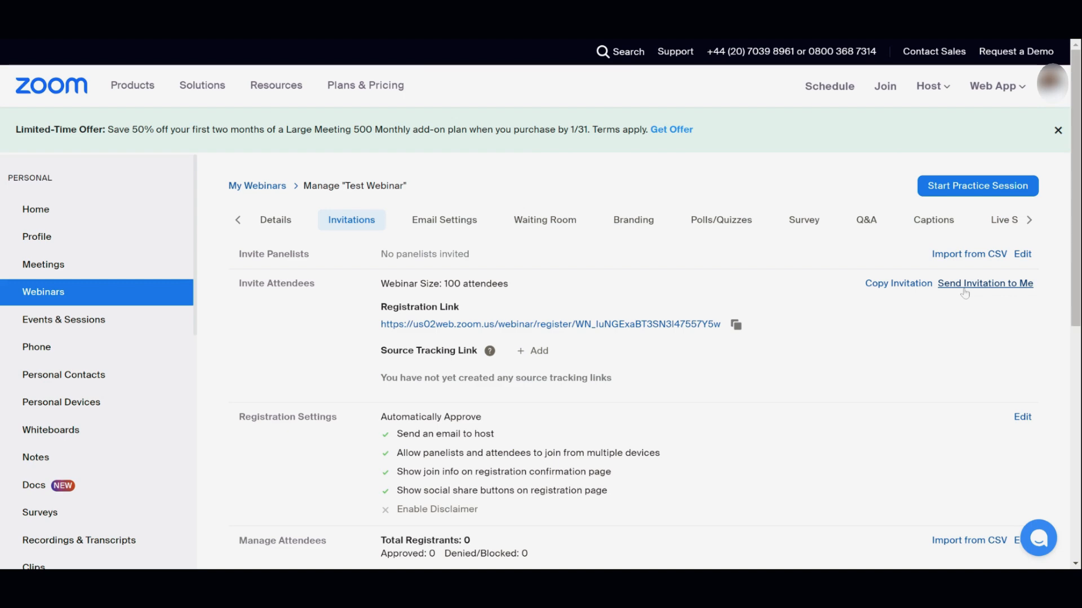
Create source tracking links named Facebook, LinkedIn and Email Marketing.
click(532, 350)
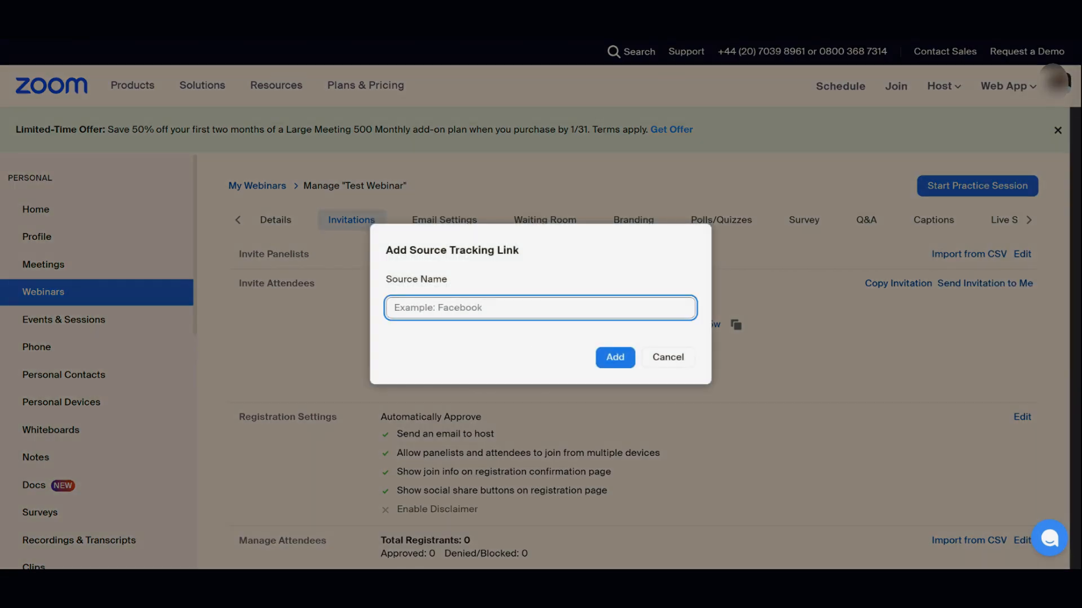
text(Facebook)
click(613, 360)
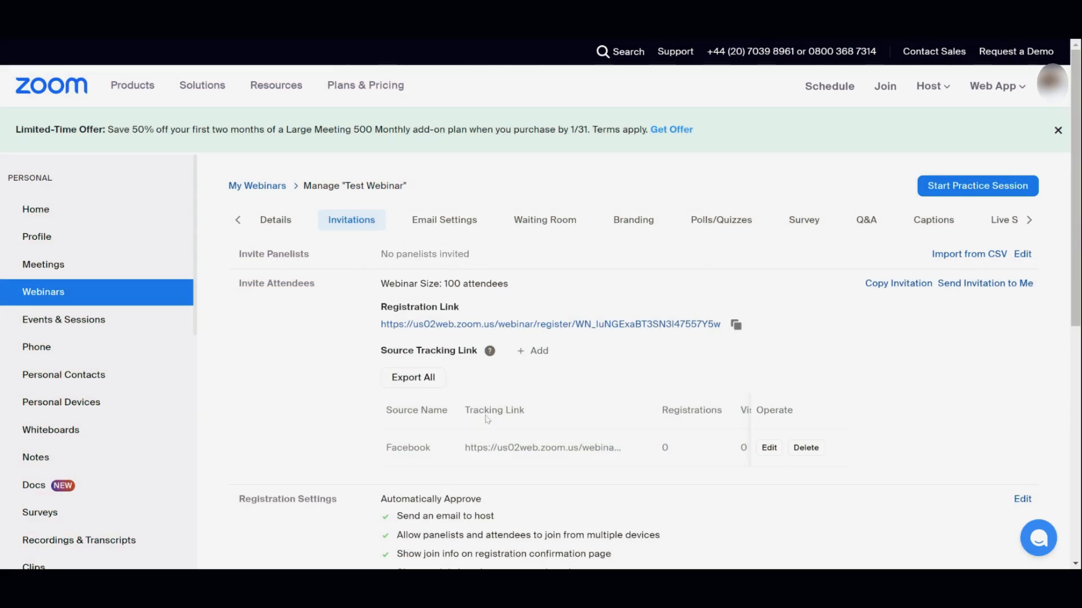
click(532, 351)
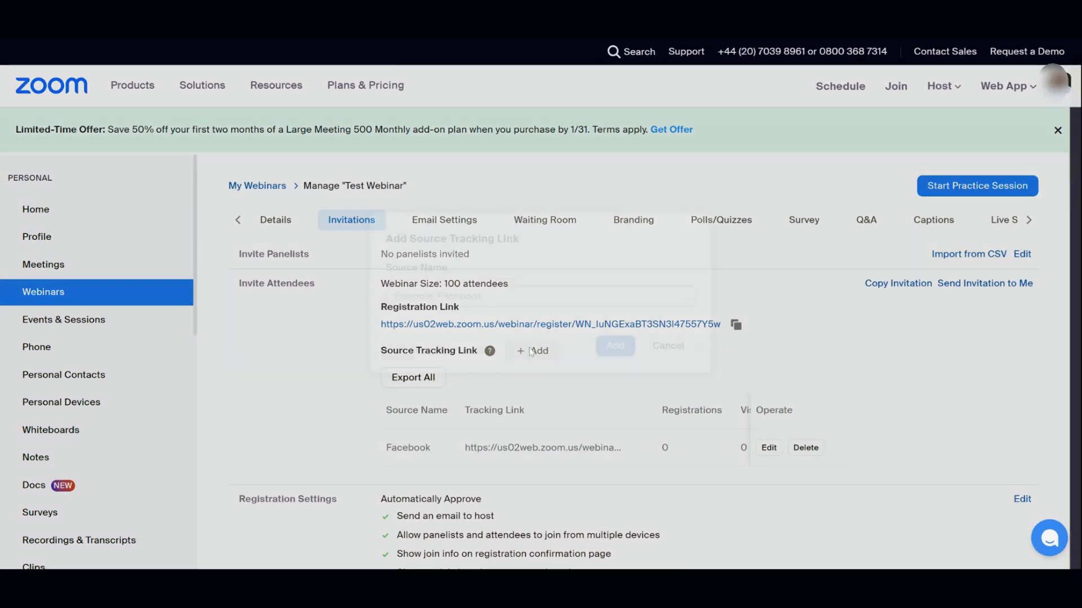
text(LinkedIn)
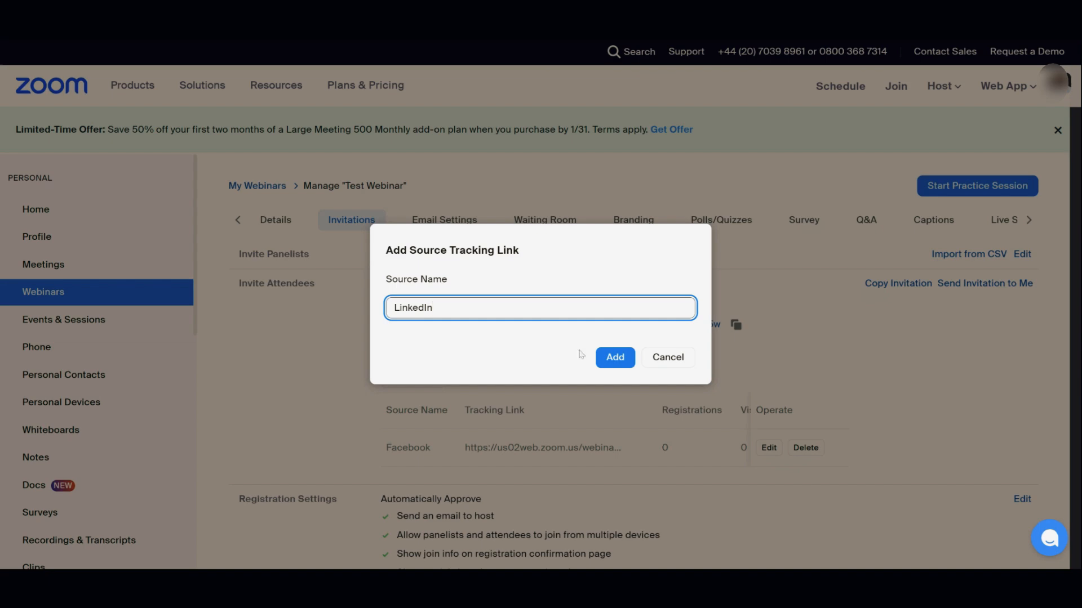
click(603, 358)
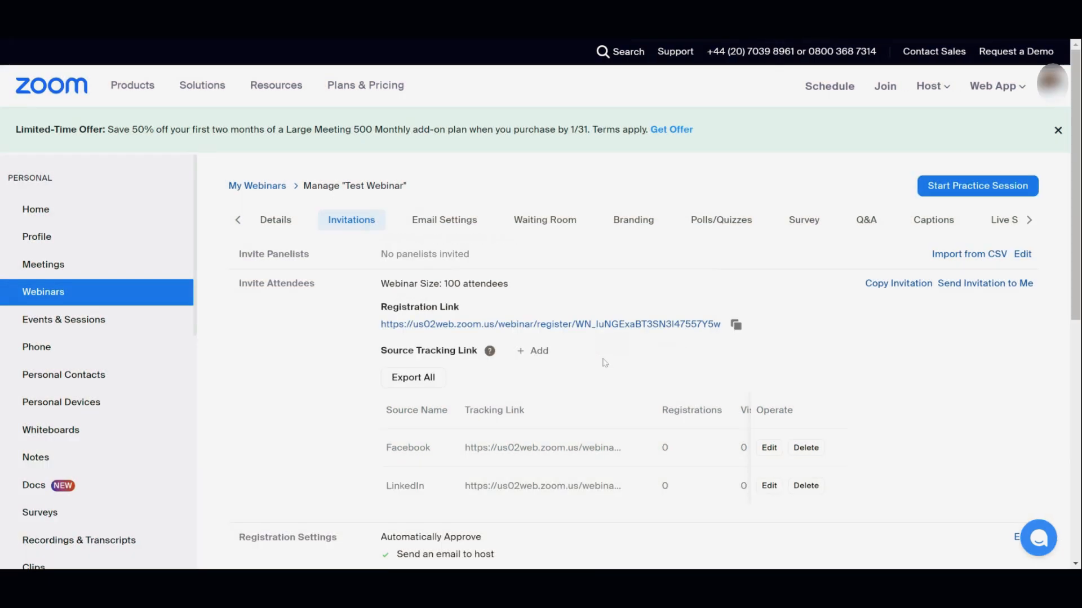
click(535, 351)
text(Email Marketing)
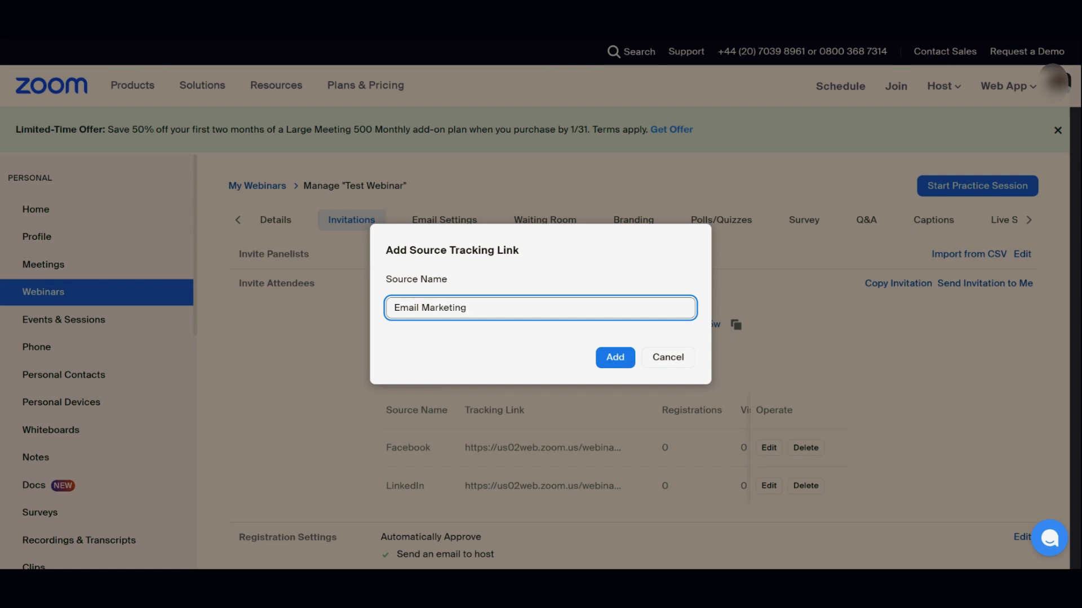
click(600, 358)
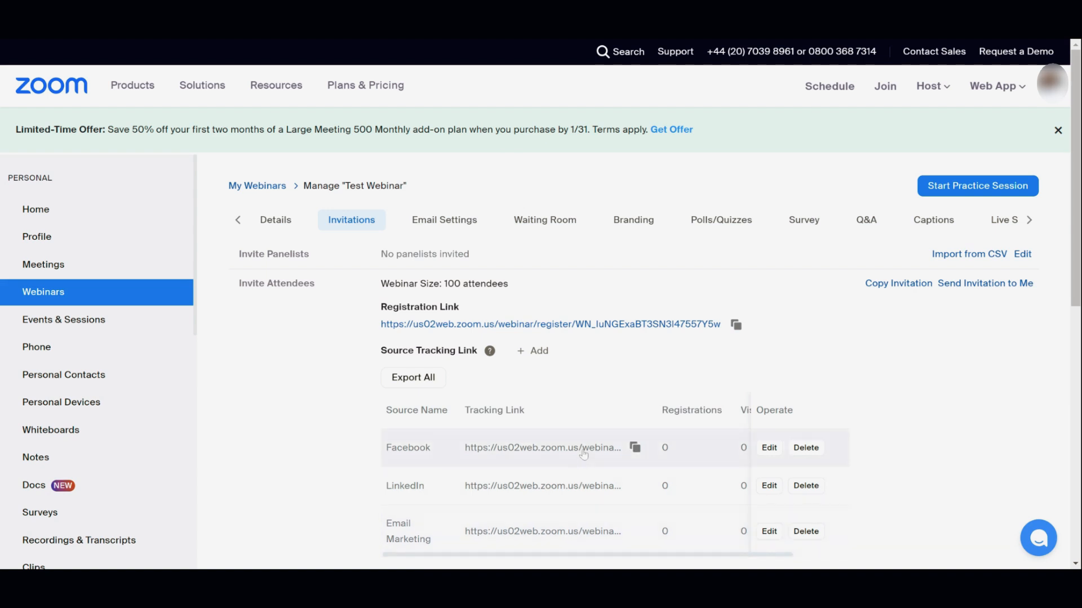
scroll(583, 455, down, 1)
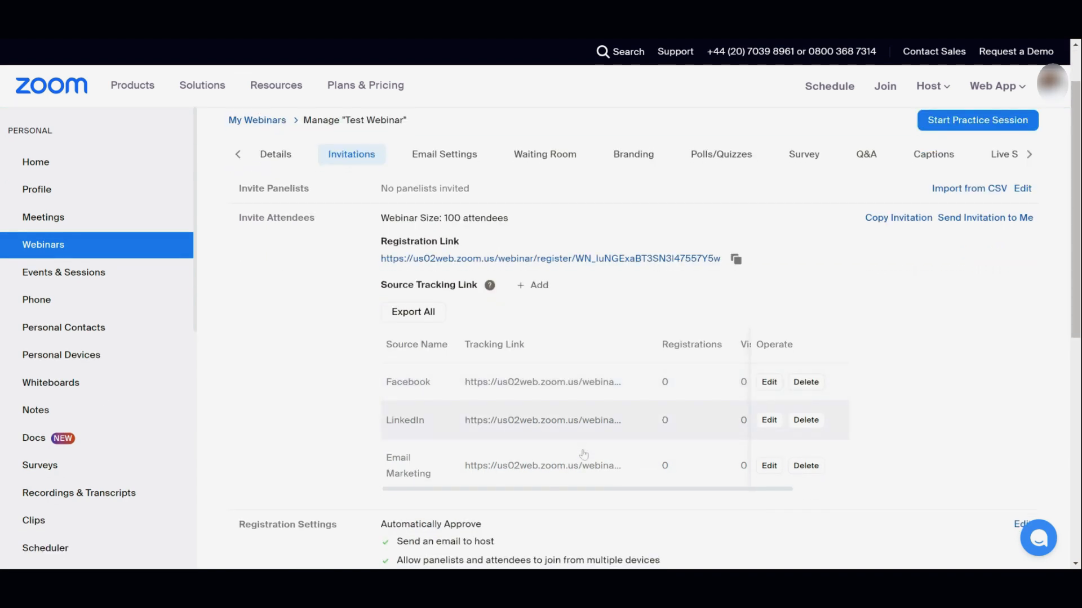
scroll(583, 455, down, 2)
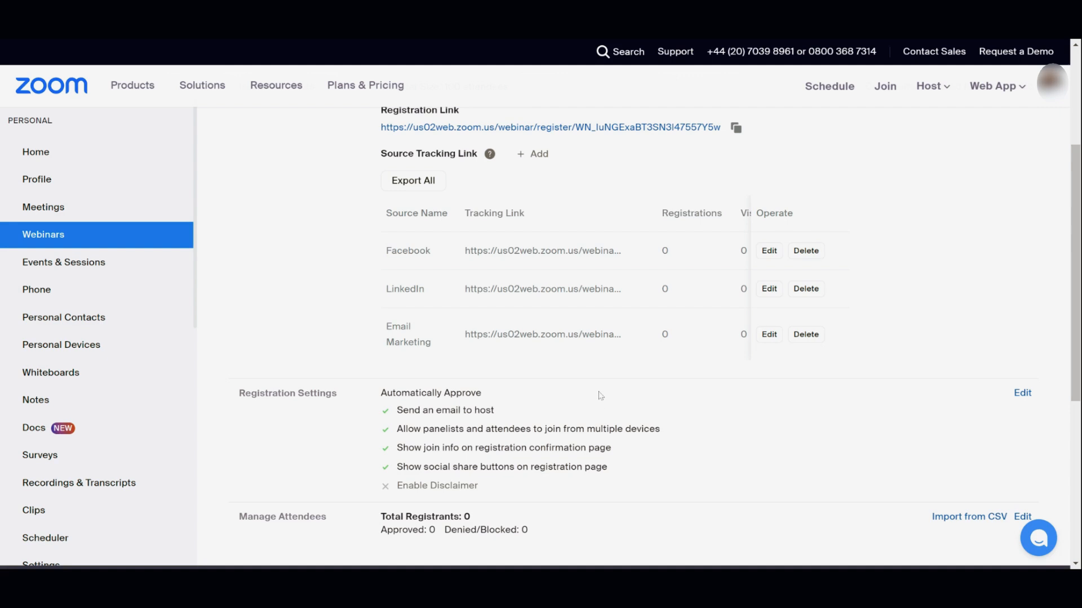
scroll(601, 395, down, 1)
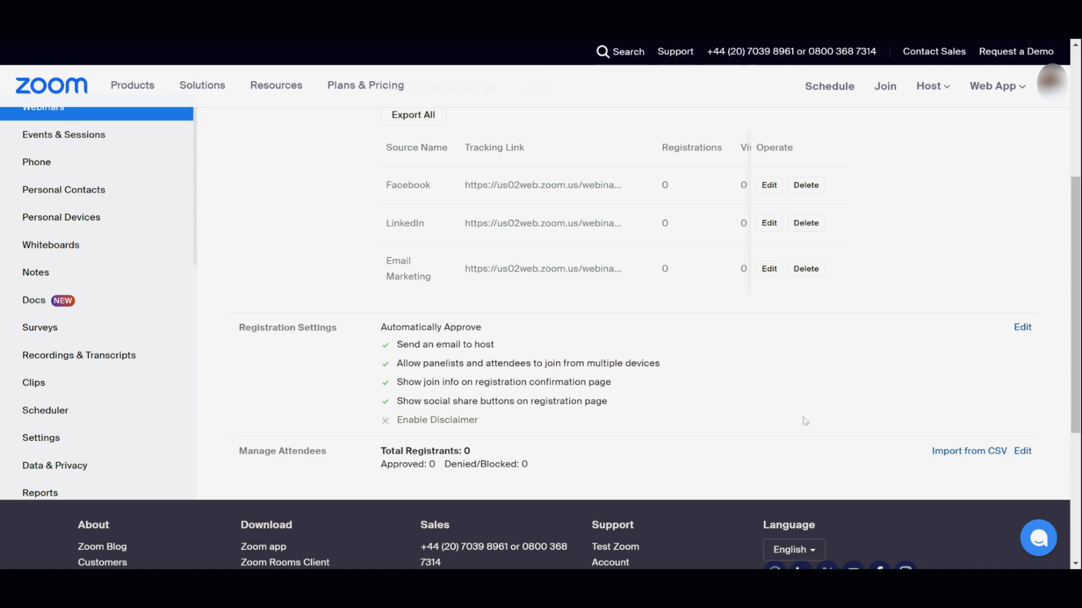
click(1030, 457)
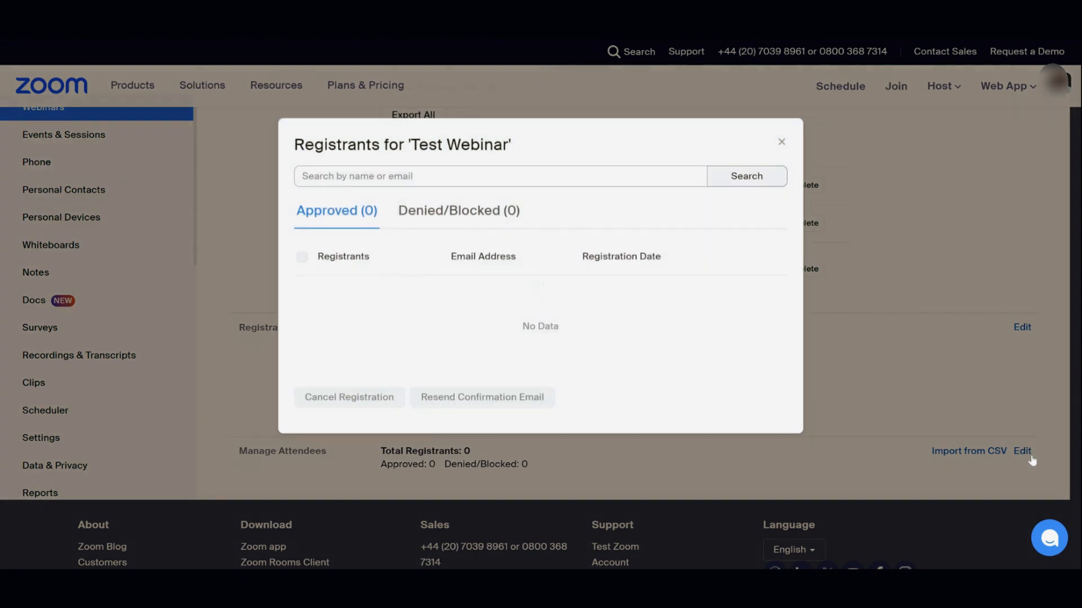
click(782, 142)
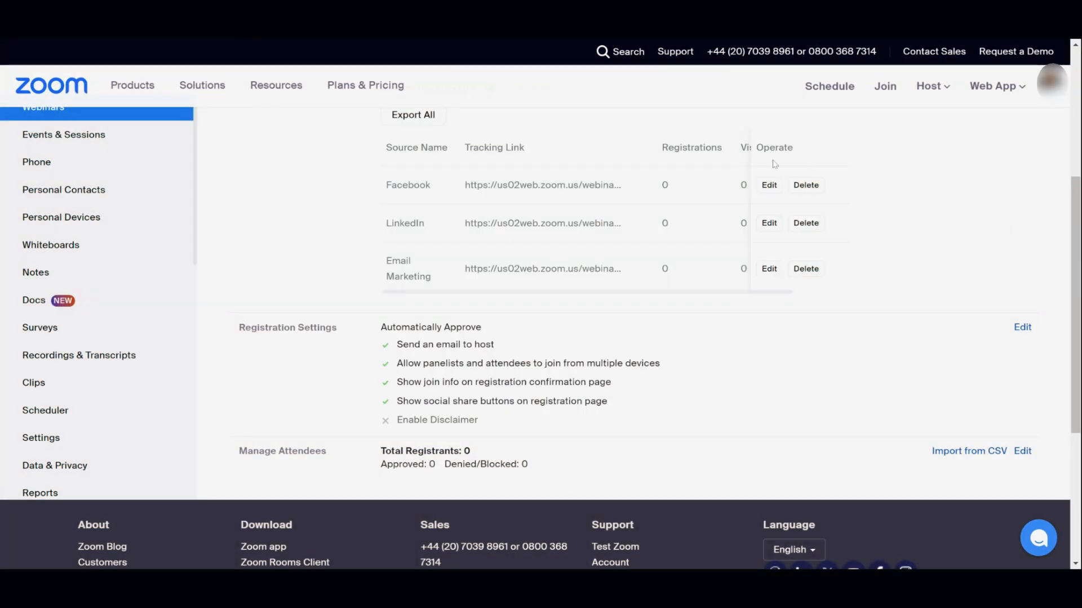
scroll(683, 267, up, 5)
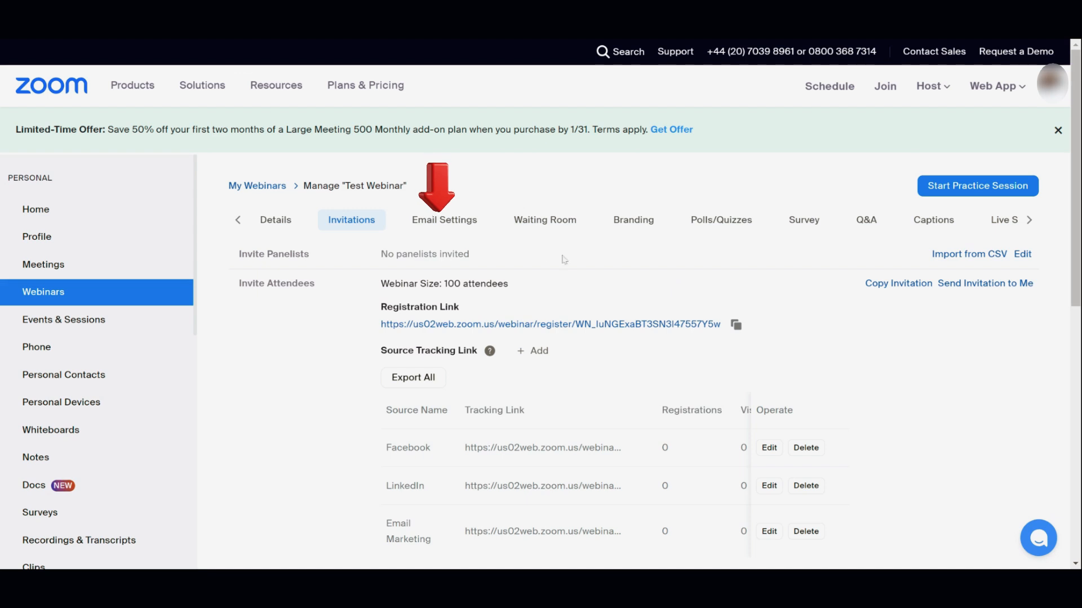
Check the panelist invitation, confirmation and attendee follow-up e-mail settings without changes.
click(475, 221)
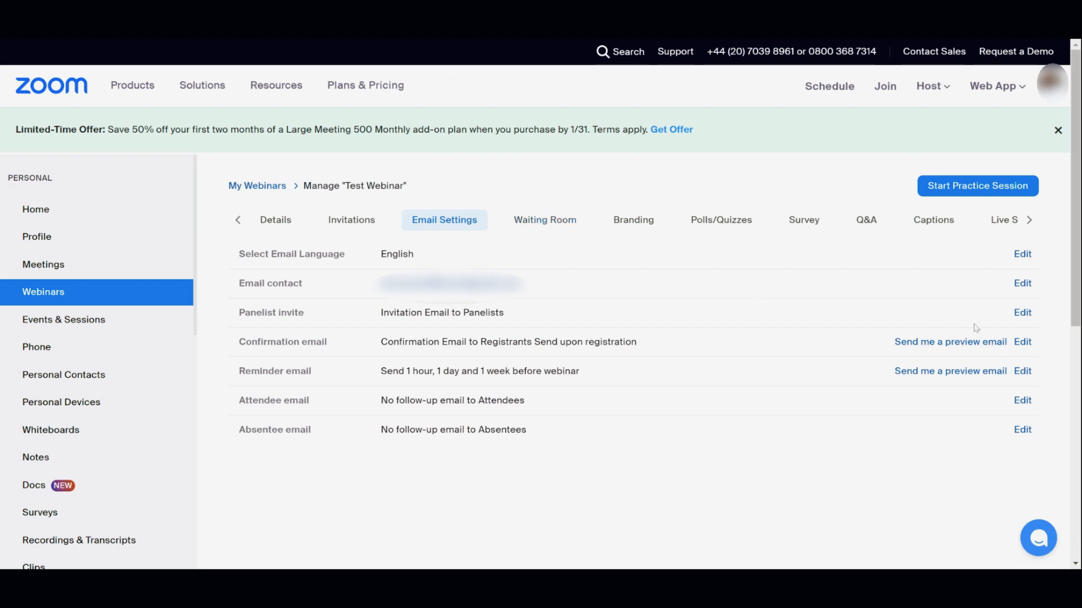
click(1019, 313)
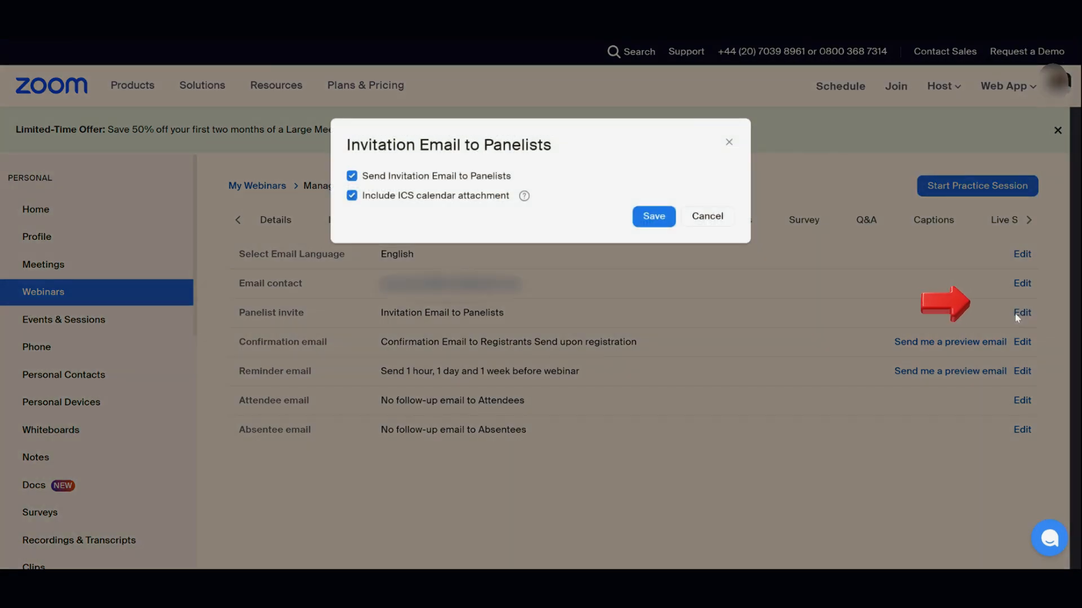
click(729, 144)
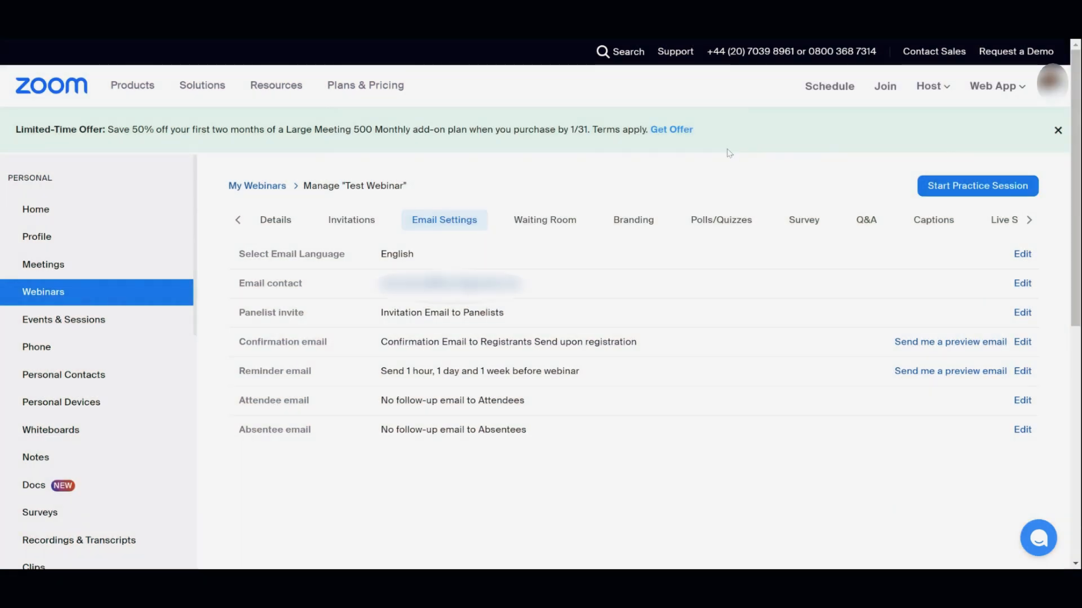
click(1022, 343)
scroll(595, 336, down, 3)
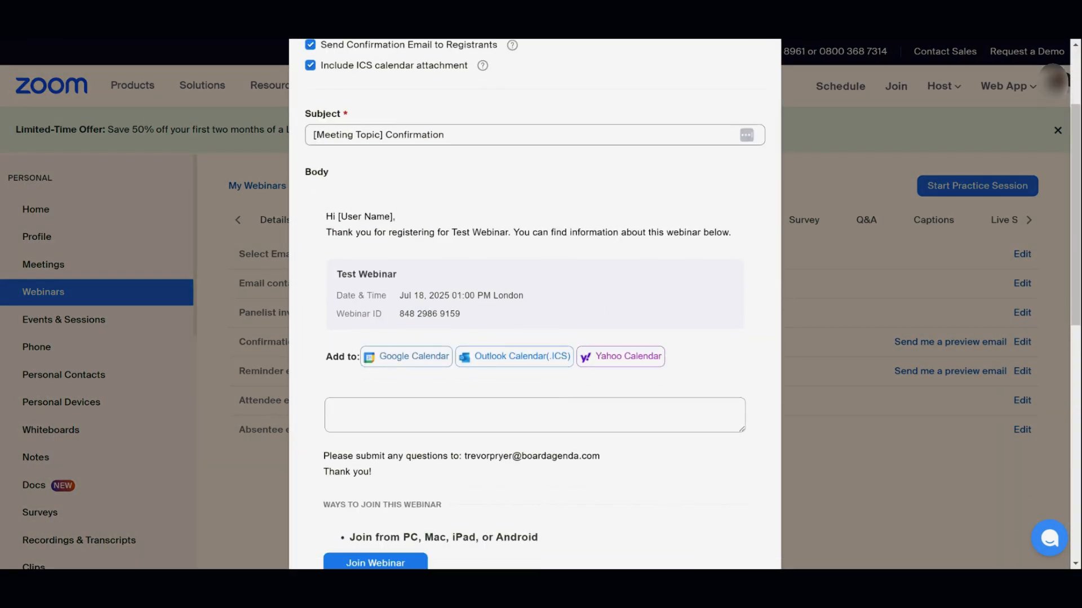
click(534, 415)
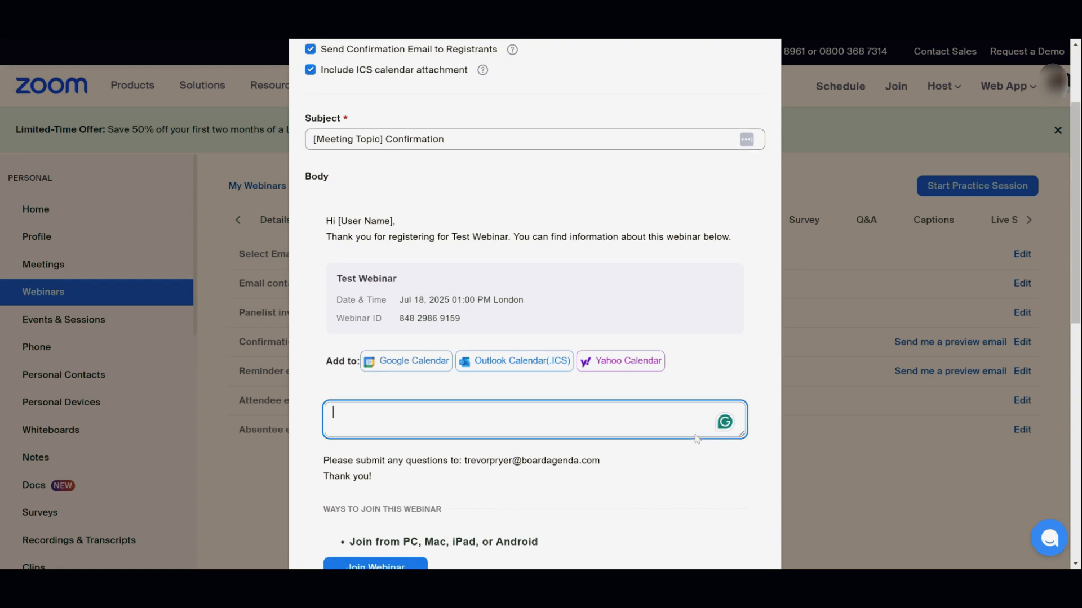
scroll(566, 509, up, 3)
scroll(563, 451, down, 1)
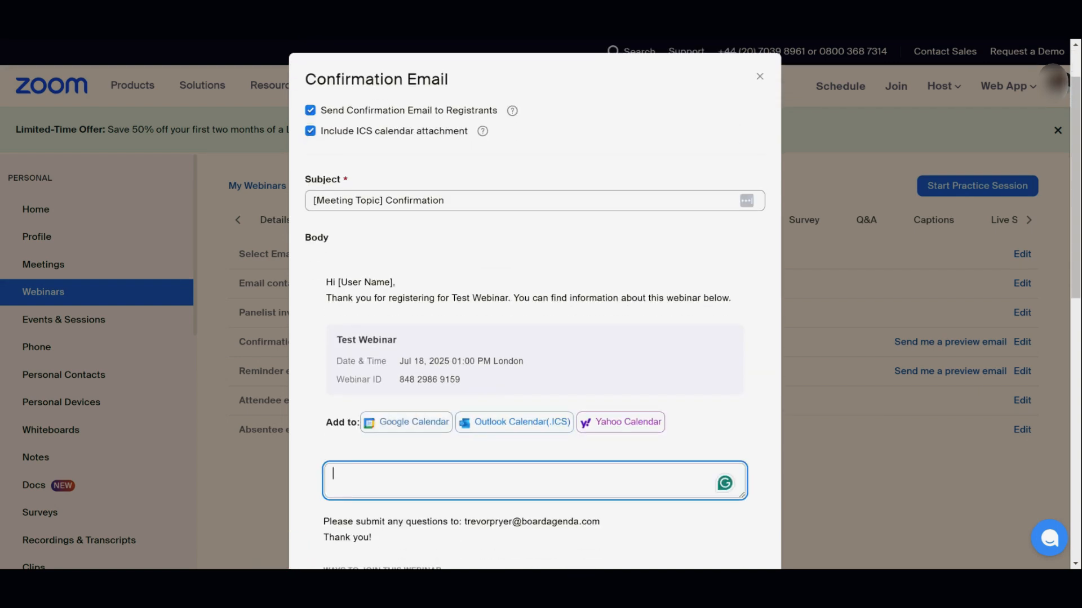
click(755, 77)
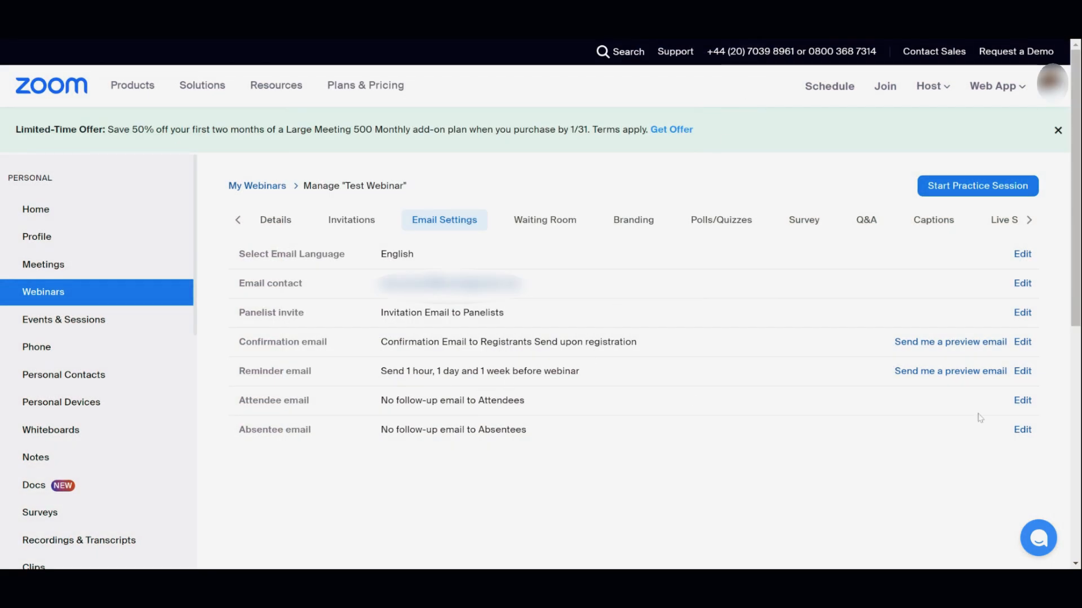
click(1022, 400)
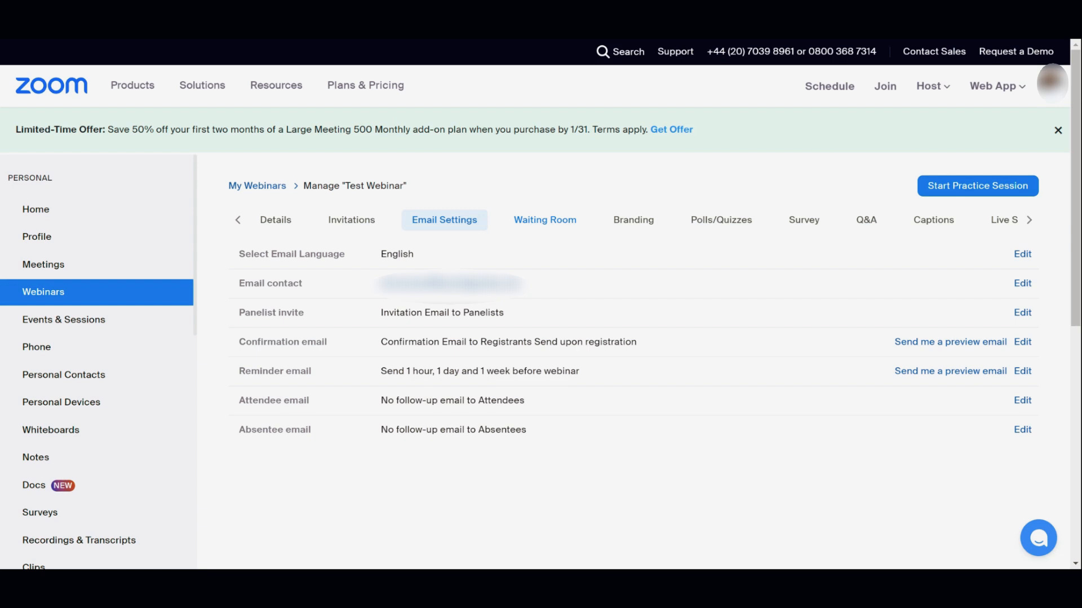
click(556, 223)
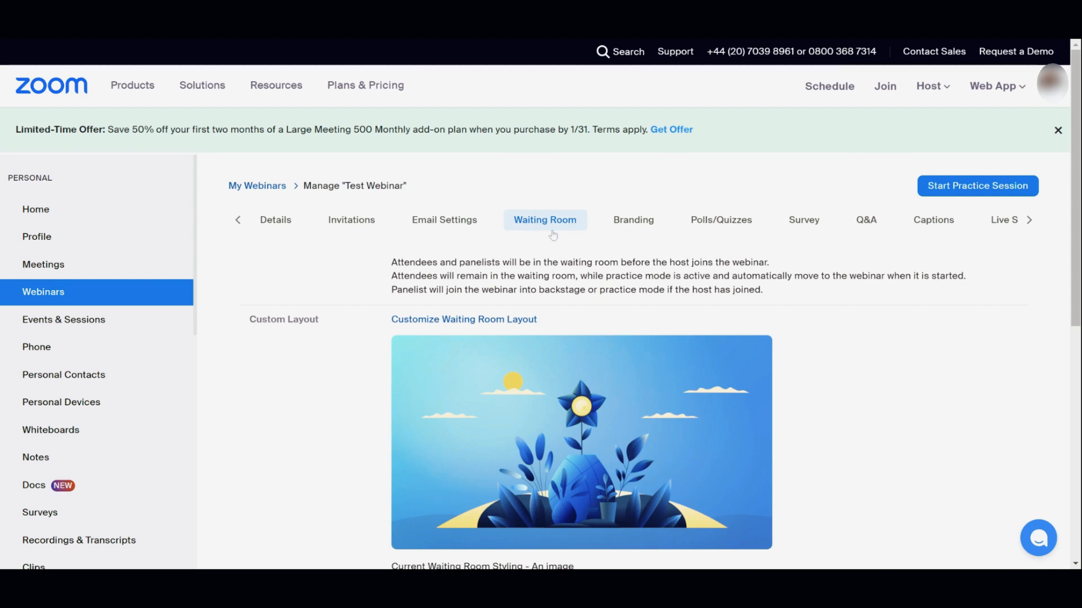
Try a host message and an uploaded image in the waiting room layout, discarding both.
scroll(544, 231, down, 2)
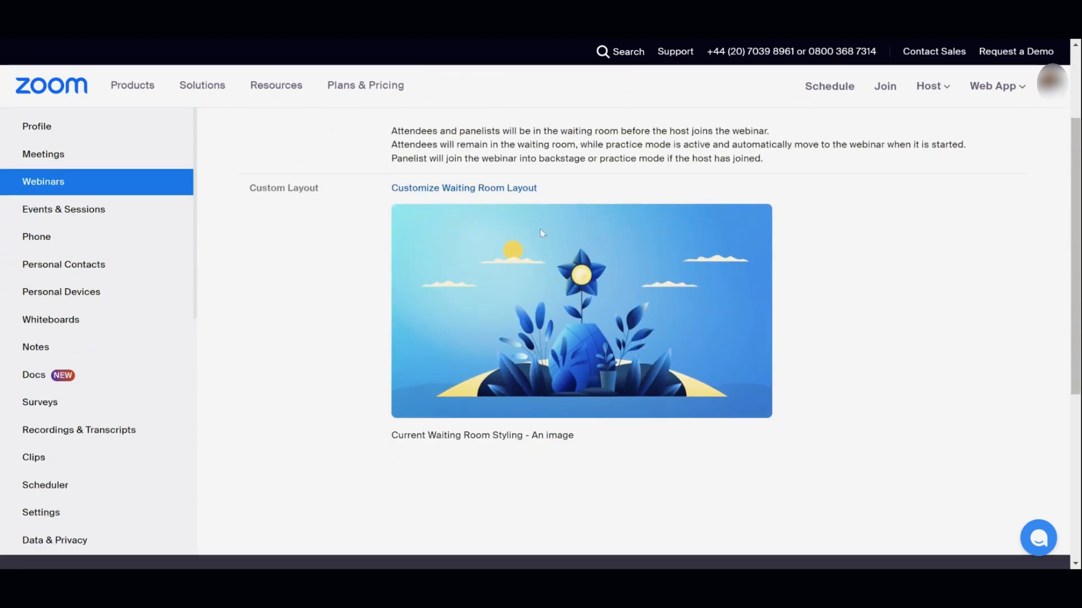
click(487, 192)
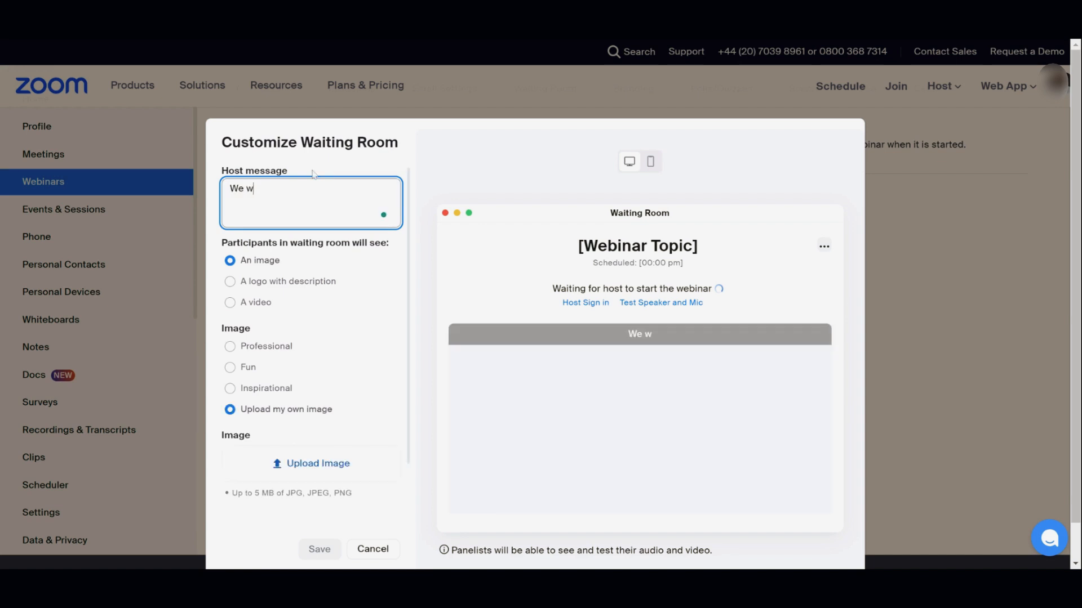
text(ill )
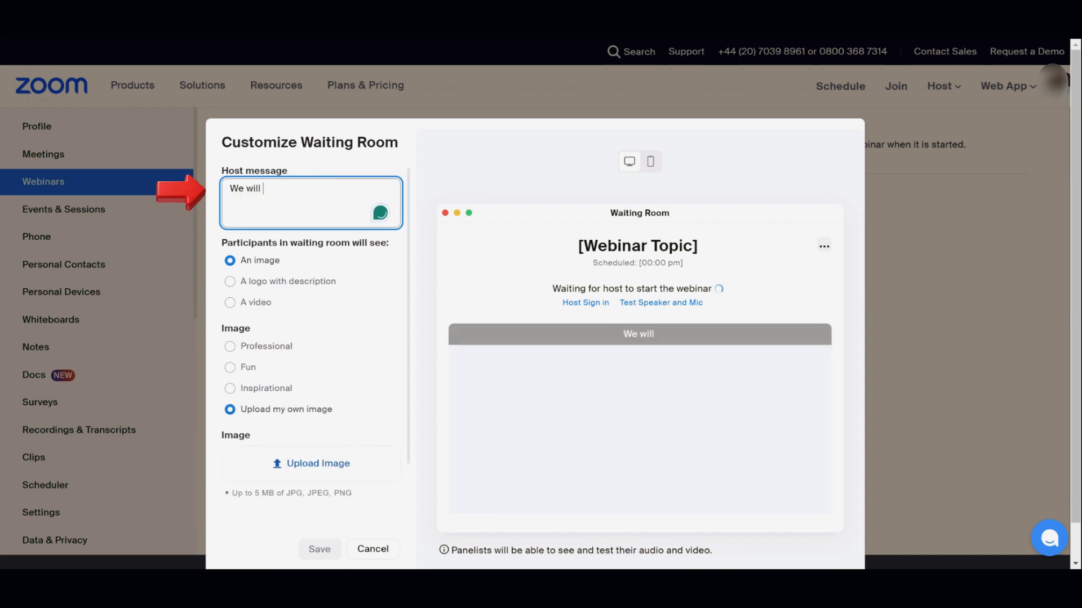
text(be)
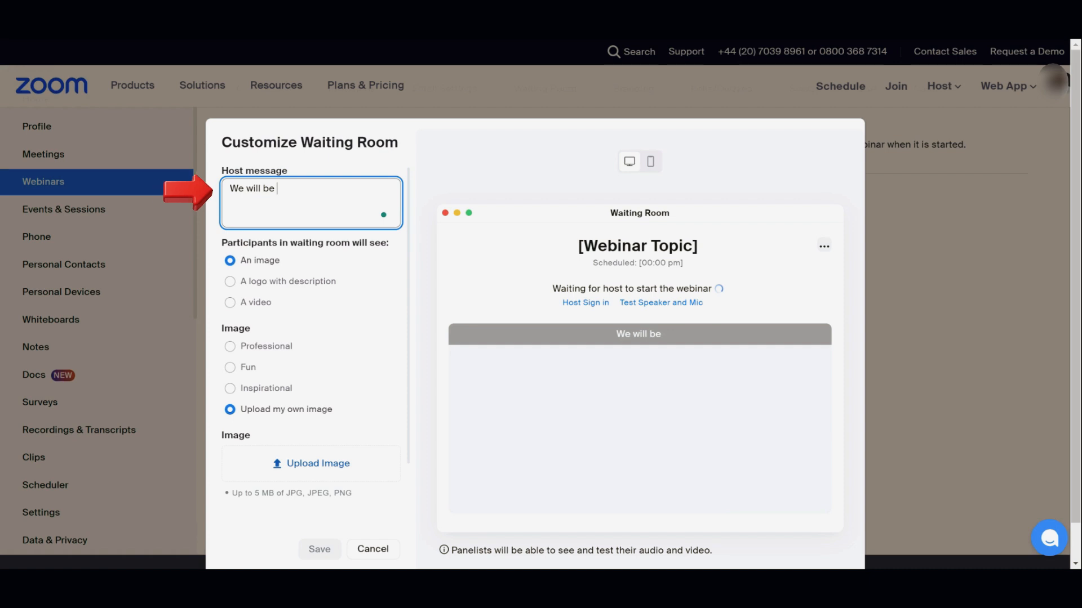
key(BackSpace)
key(BackSpace)
key(BackSpace)
key(BackSpace)
key(BackSpace)
key(BackSpace)
key(BackSpace)
key(BackSpace)
key(BackSpace)
key(BackSpace)
key(BackSpace)
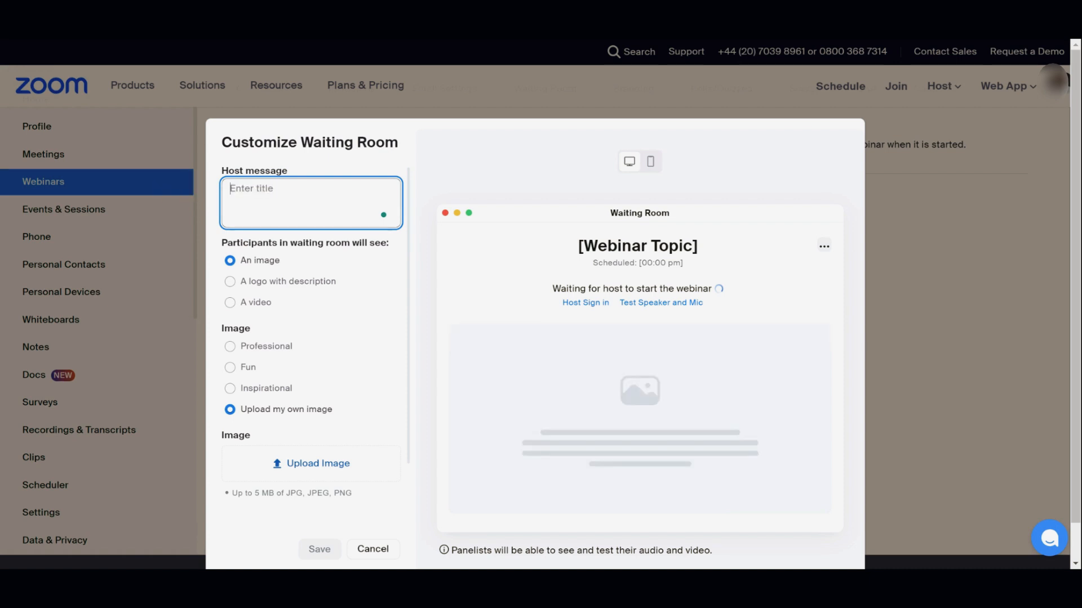
click(373, 549)
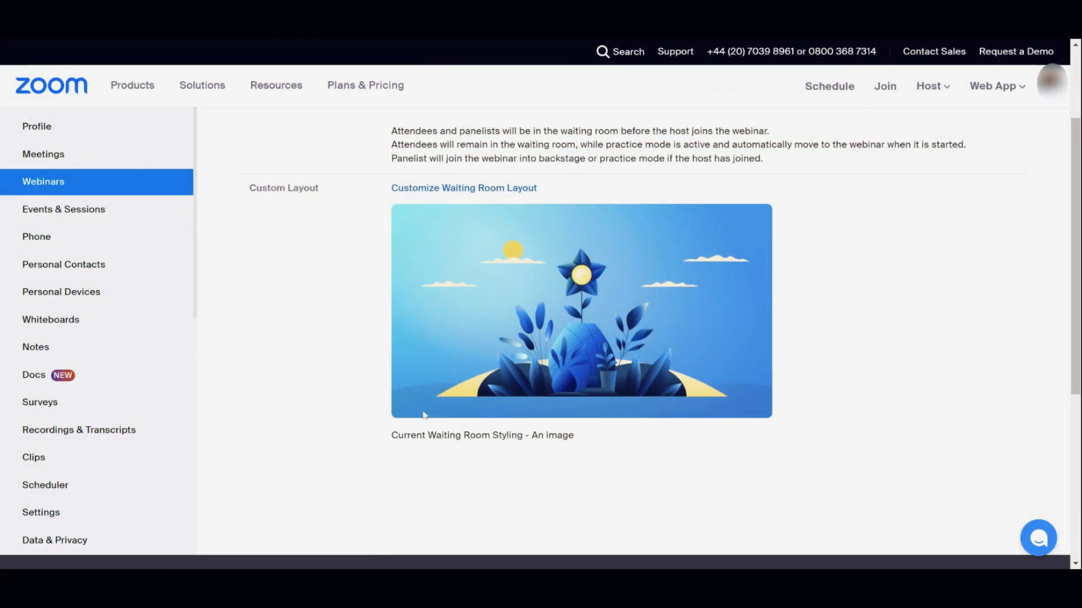
click(484, 188)
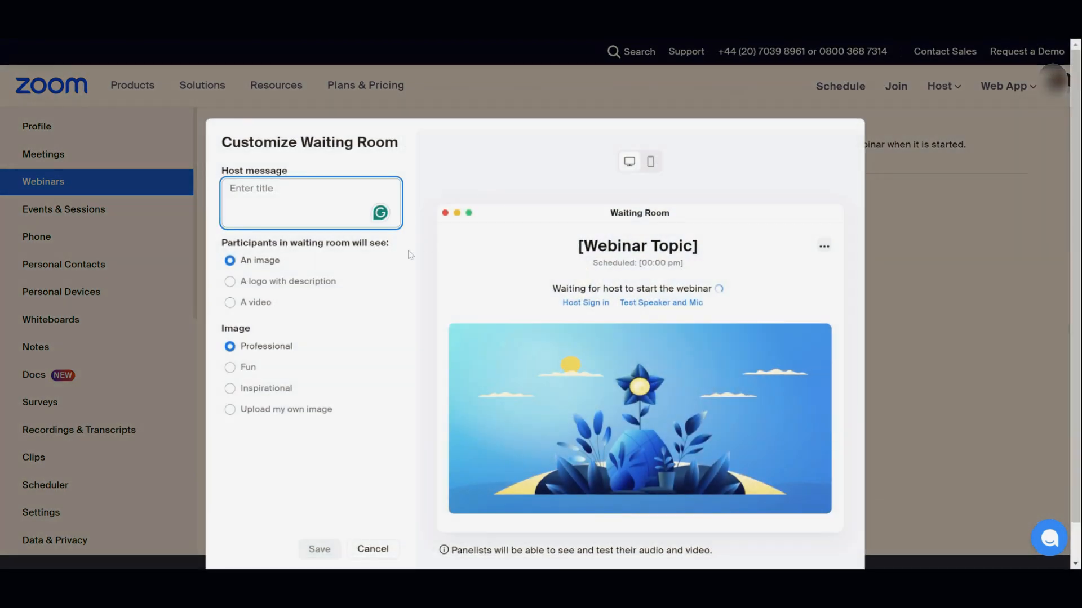
click(231, 417)
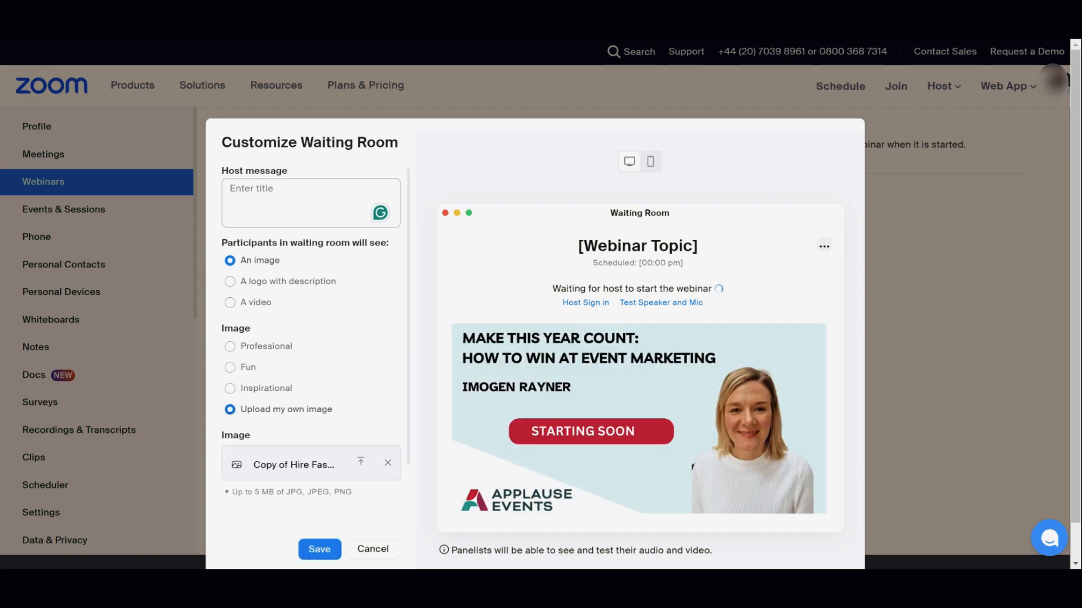
click(311, 203)
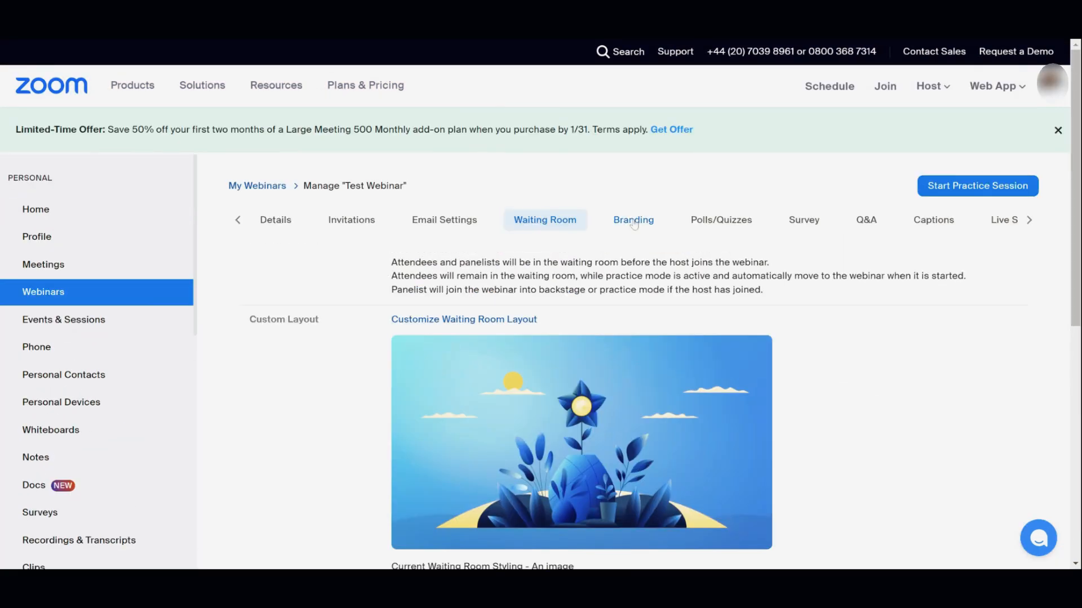
click(633, 221)
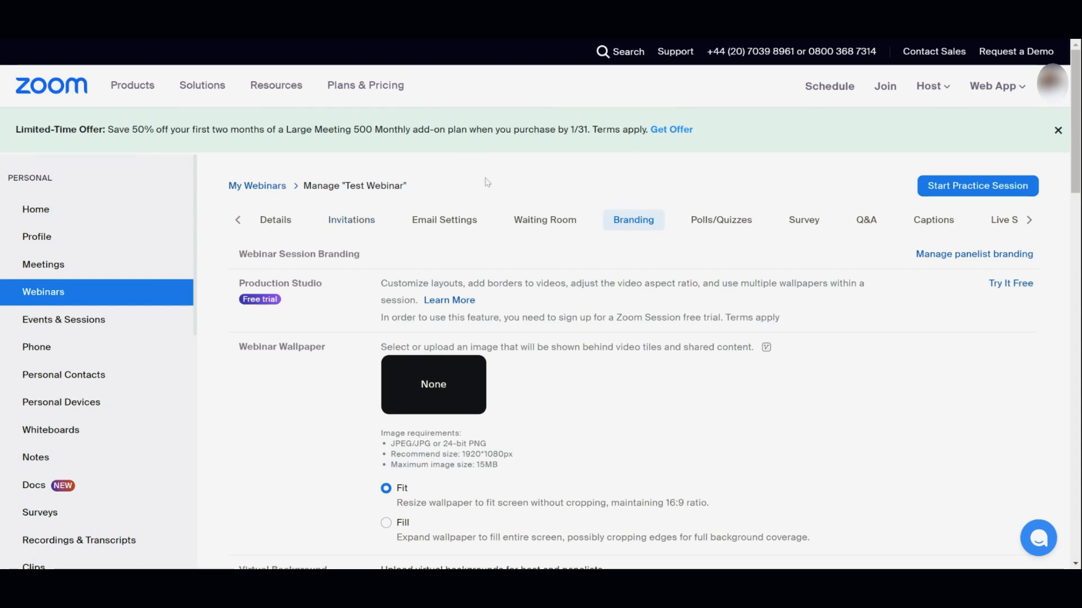
Upload and crop a light-blue image, then save it as the webinar wallpaper.
scroll(487, 182, down, 1)
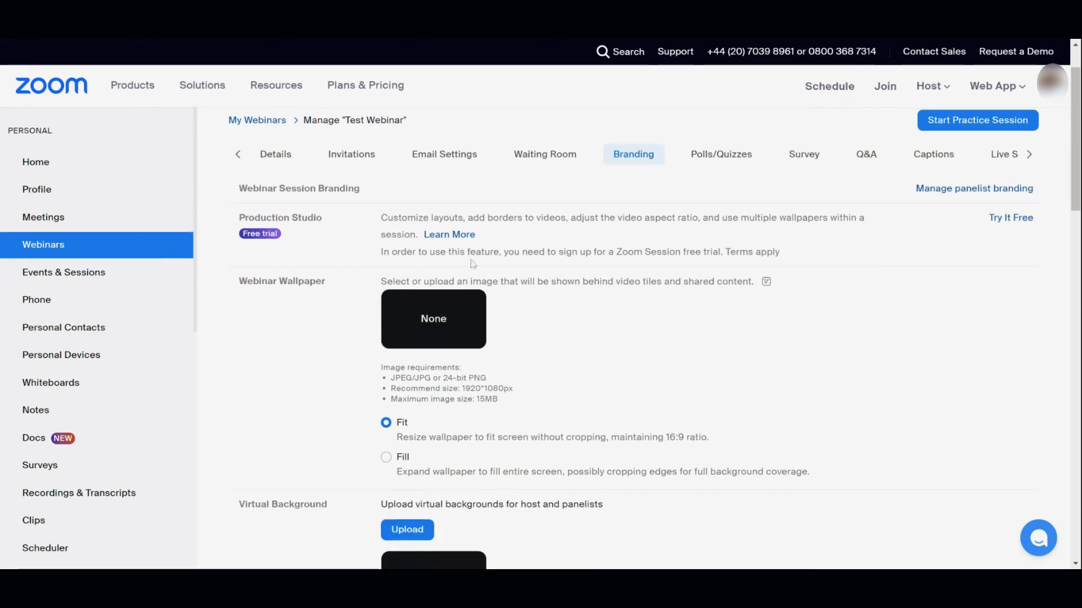
scroll(472, 263, down, 1)
scroll(473, 264, down, 1)
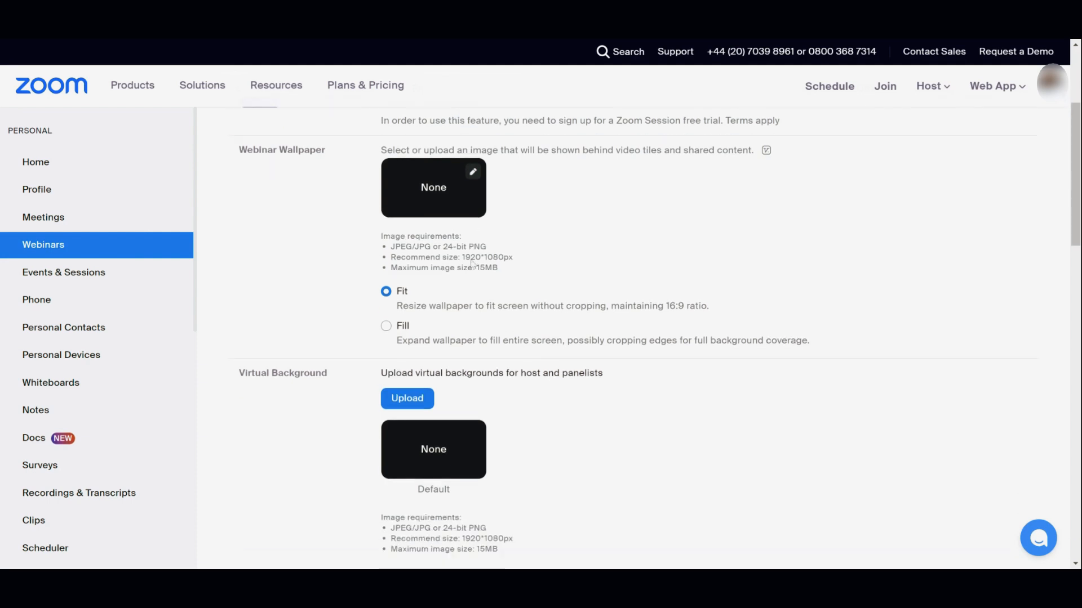
click(472, 175)
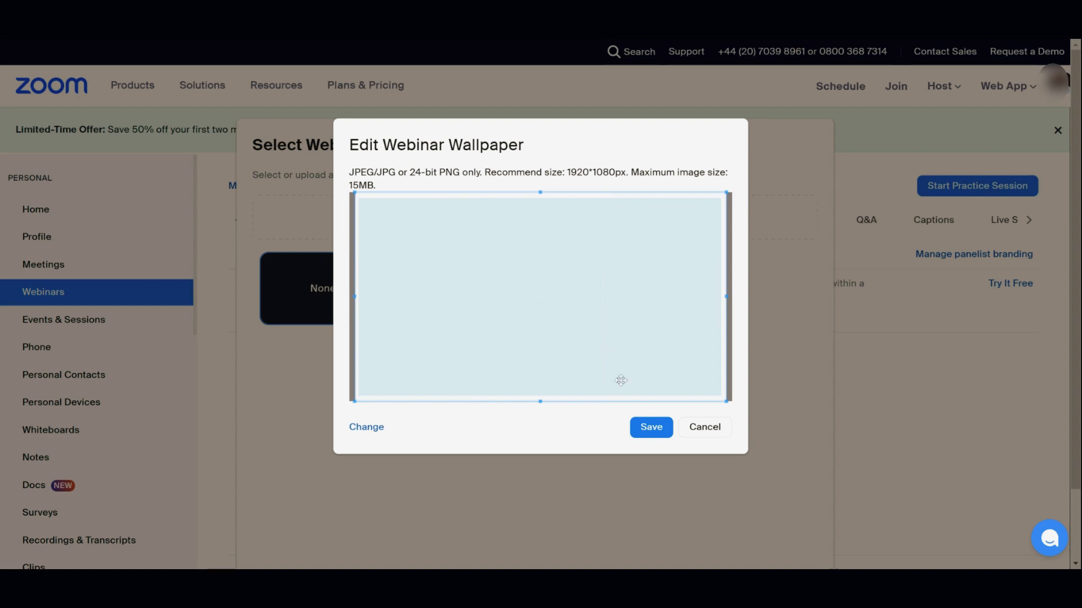
click(637, 434)
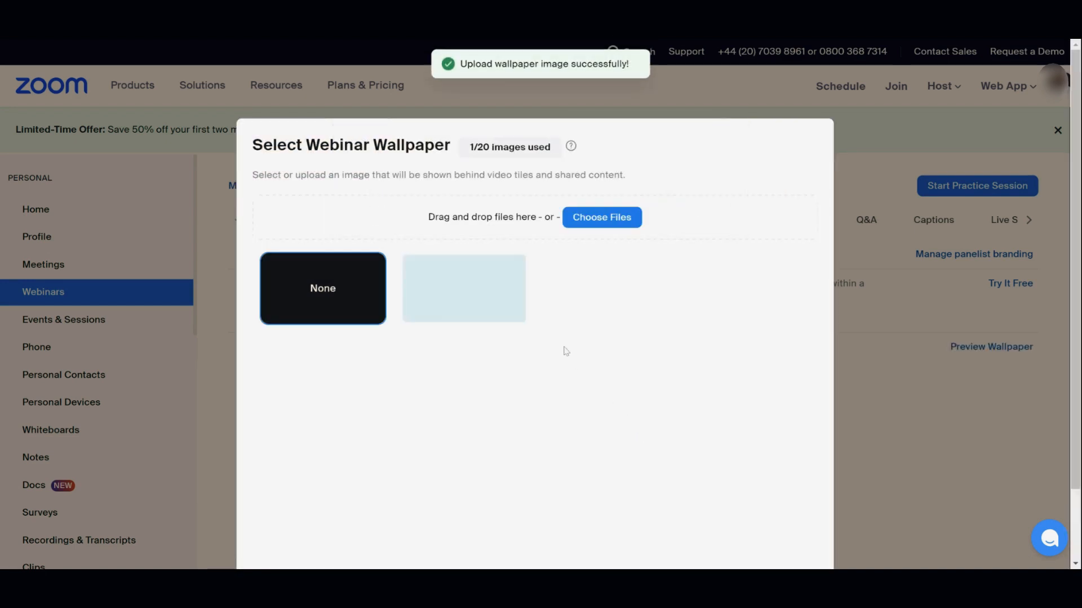
click(500, 307)
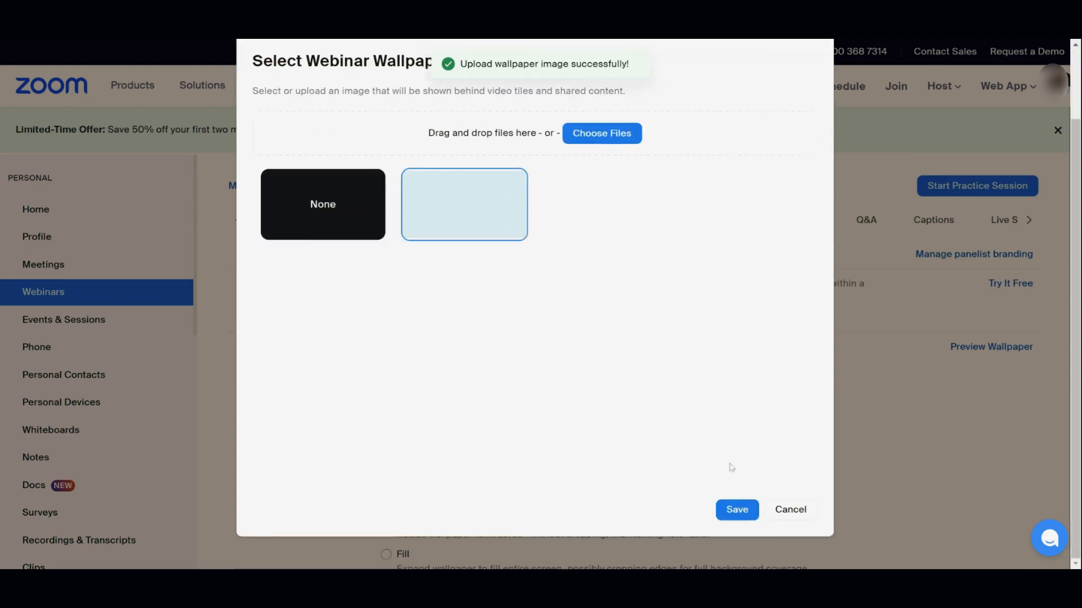
click(736, 510)
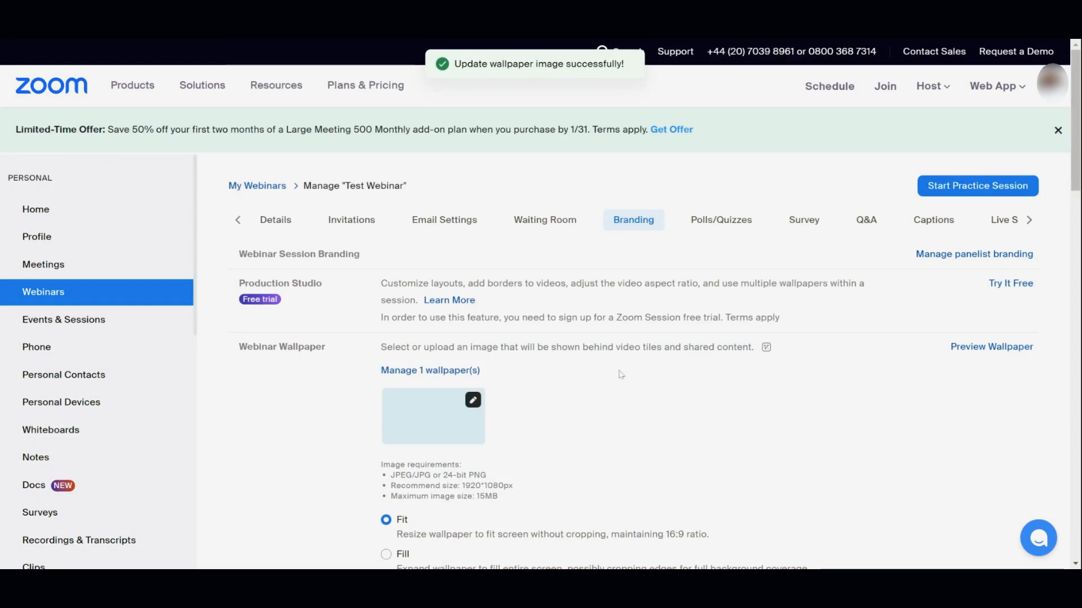
scroll(620, 374, down, 5)
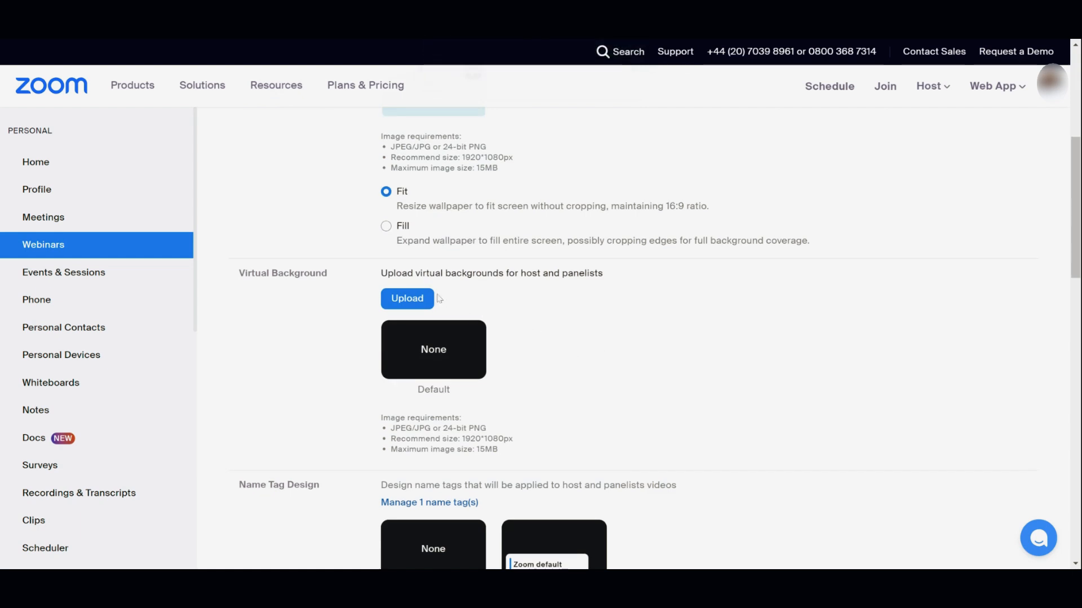
Upload the light-blue Applause Events image as the host and panelist virtual background.
click(422, 303)
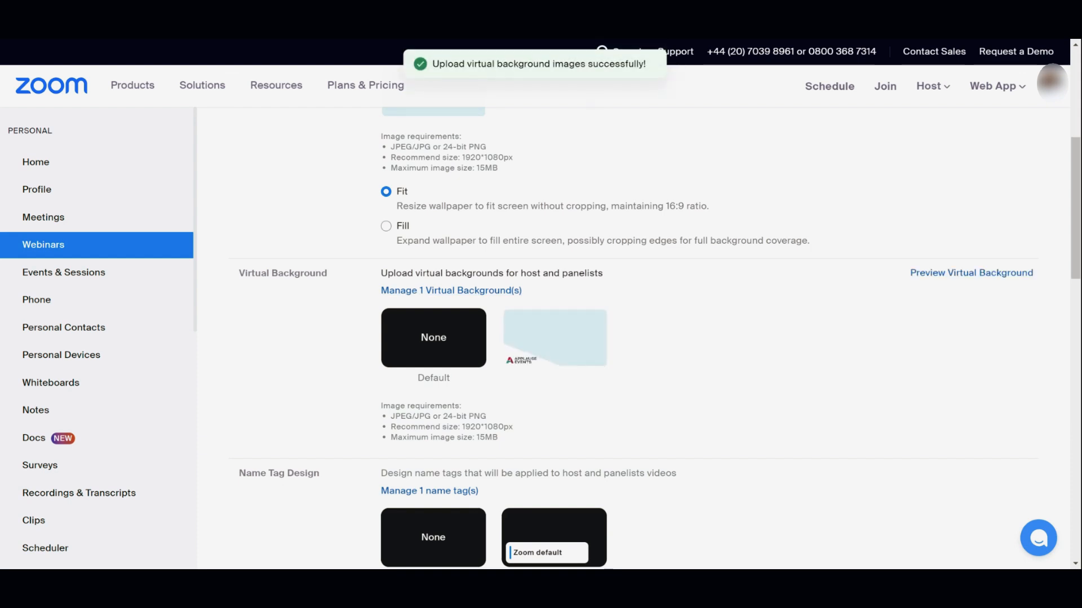
scroll(659, 338, down, 3)
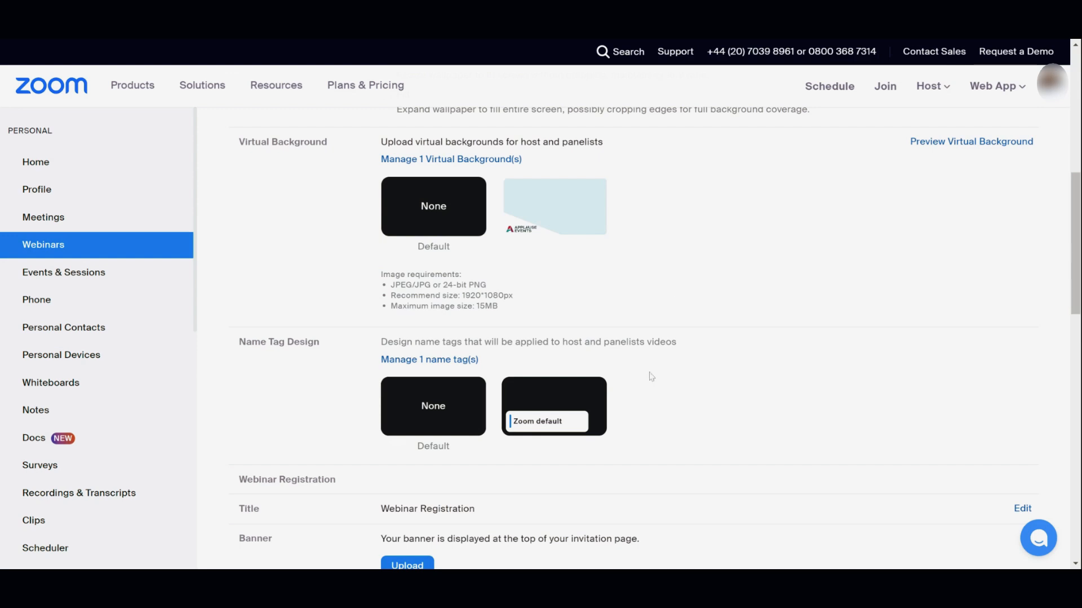
Make 'Zoom default' the default name tag, then review and close the name tag list.
mouse_move(582, 395)
click(568, 448)
click(460, 360)
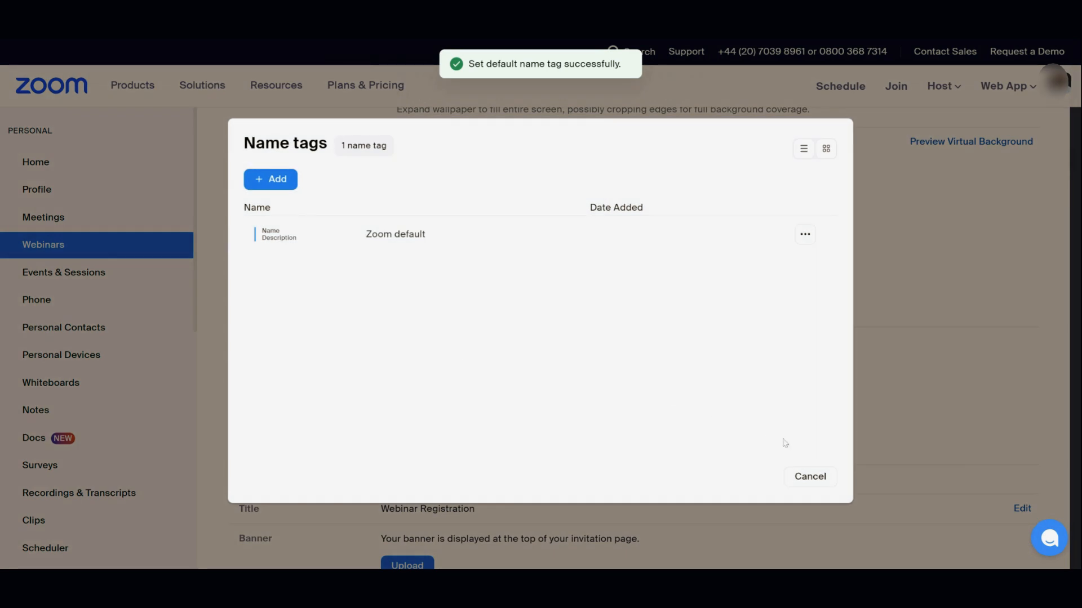
click(812, 477)
scroll(607, 420, down, 1)
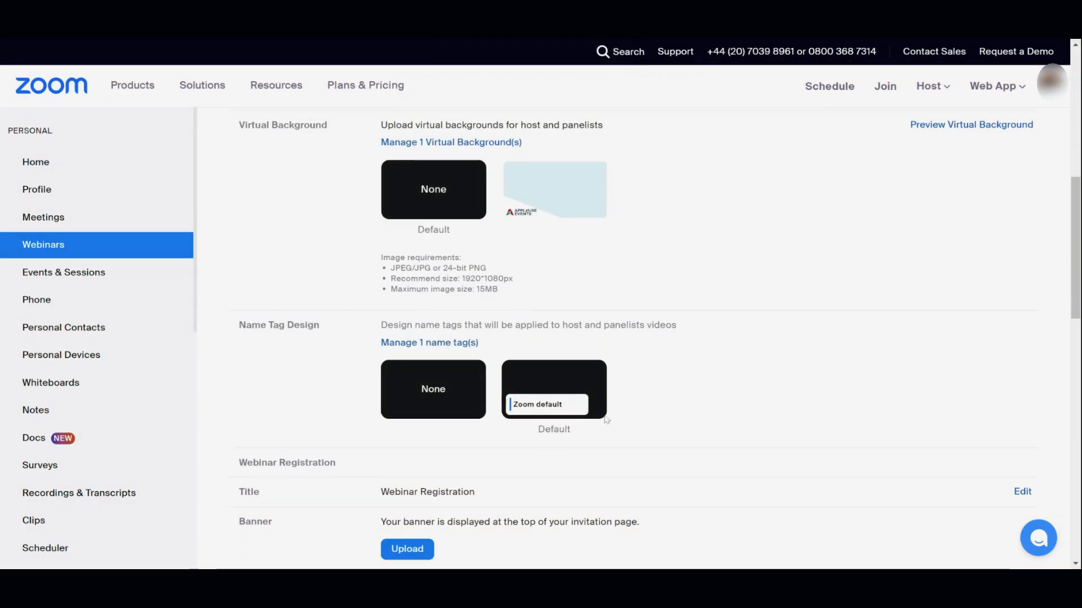
scroll(607, 420, down, 2)
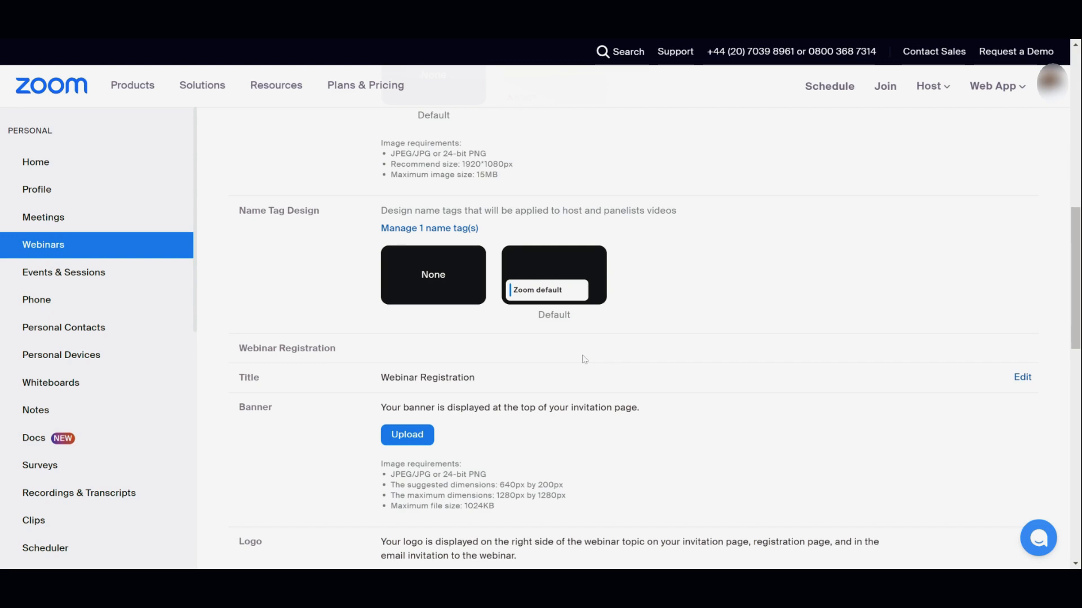
Upload the 'Make This Year Count' banner for the webinar registration page.
click(421, 436)
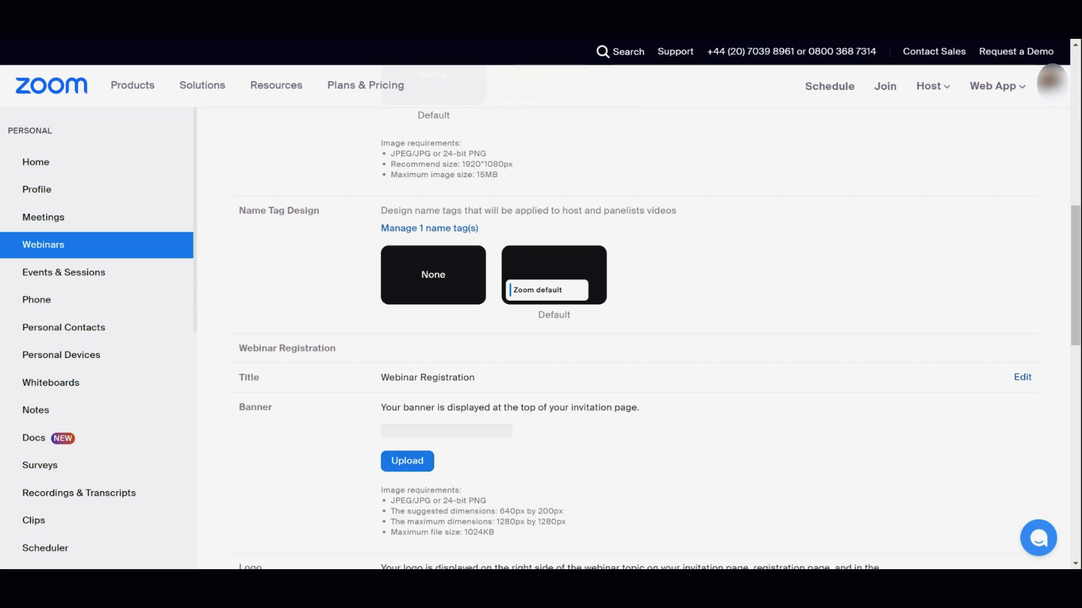
scroll(620, 337, down, 2)
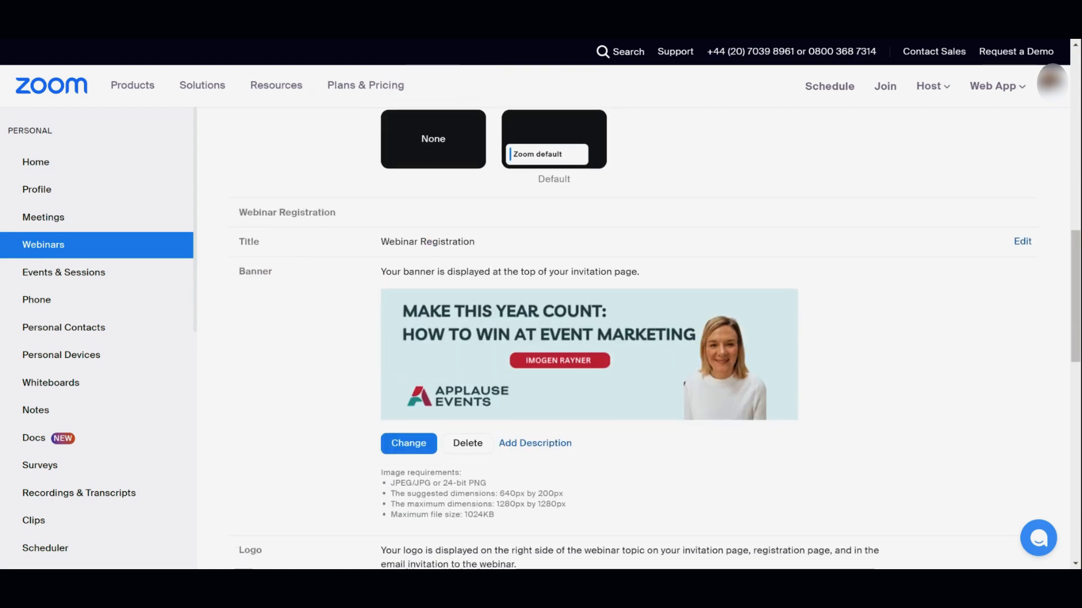
scroll(620, 338, down, 3)
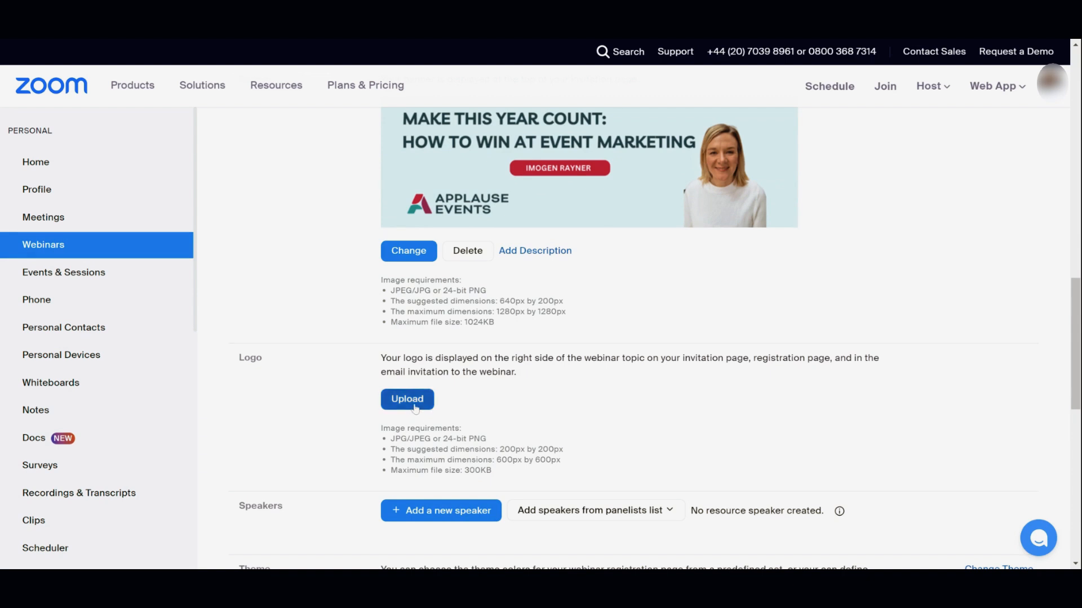
Upload the Applause Events logo for the webinar registration page.
click(415, 407)
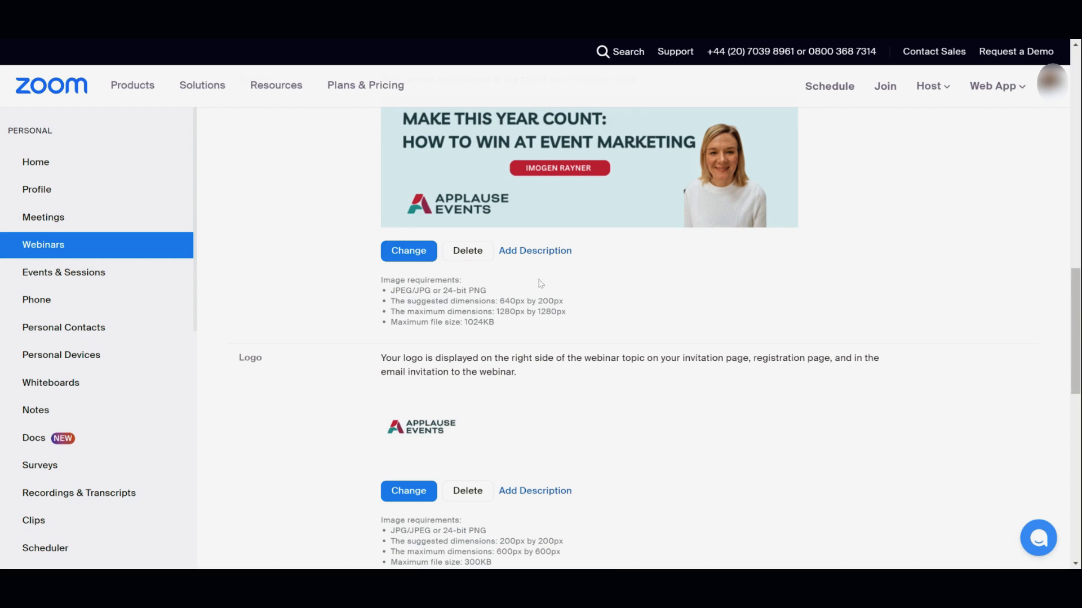
scroll(682, 368, up, 3)
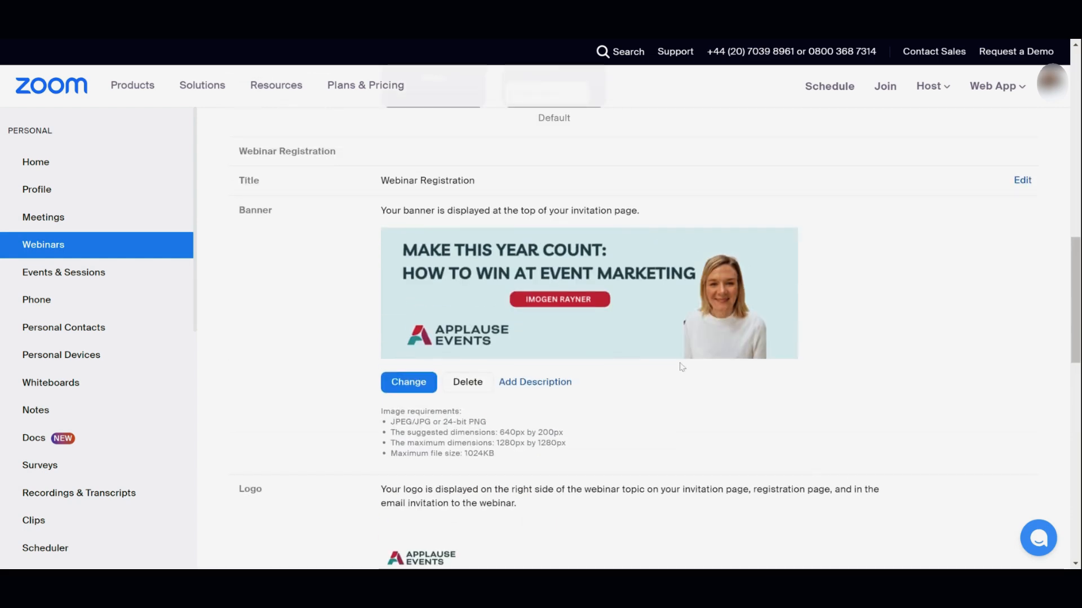
scroll(682, 368, down, 5)
scroll(682, 367, down, 3)
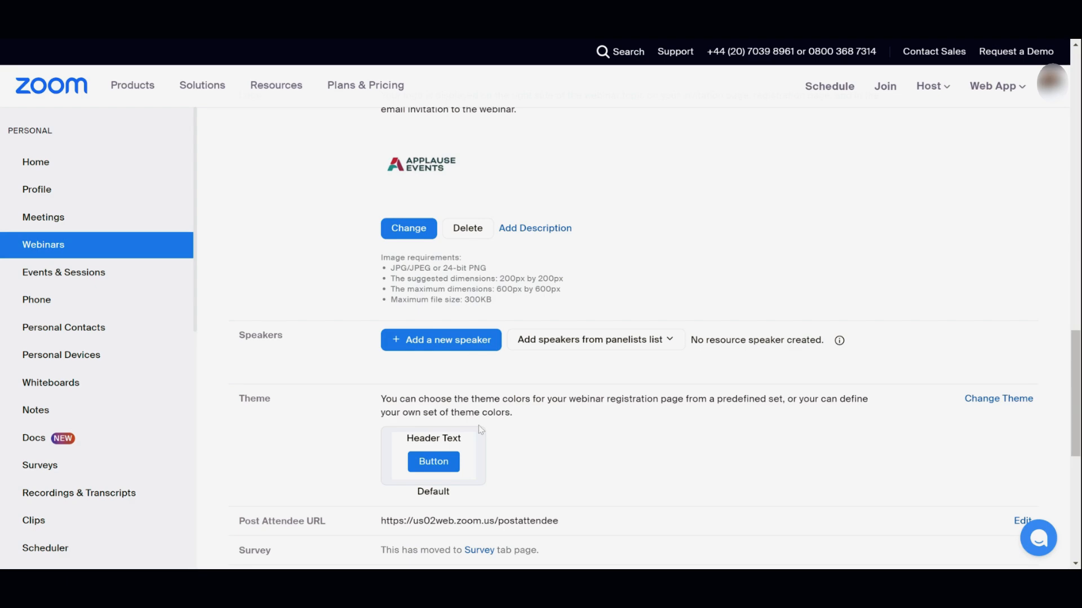
scroll(480, 430, down, 1)
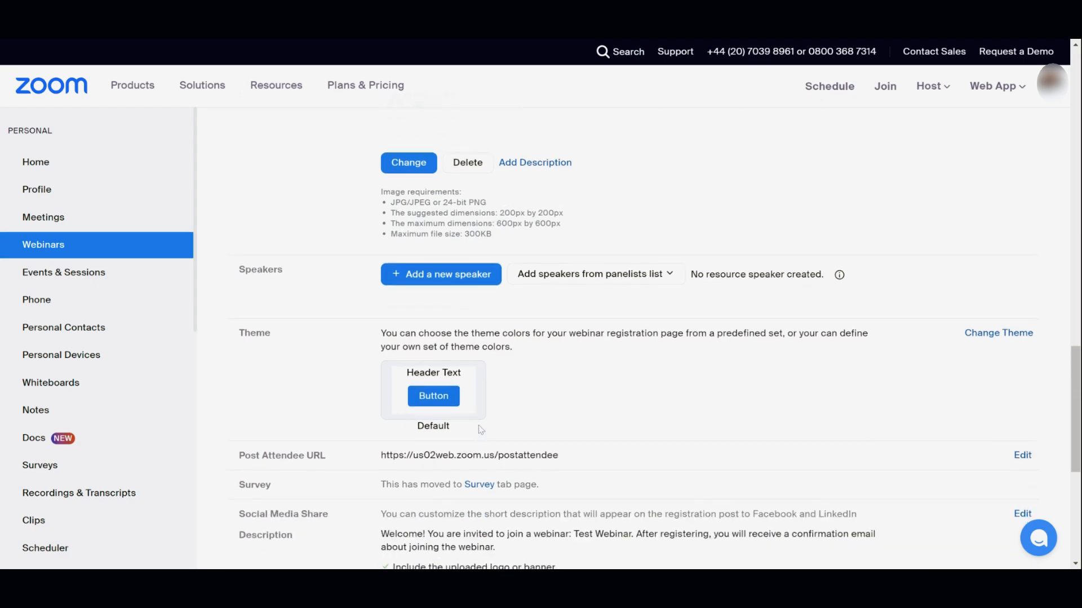
Switch the registration theme to Custom with button colour #BC1741 and save it.
click(1022, 339)
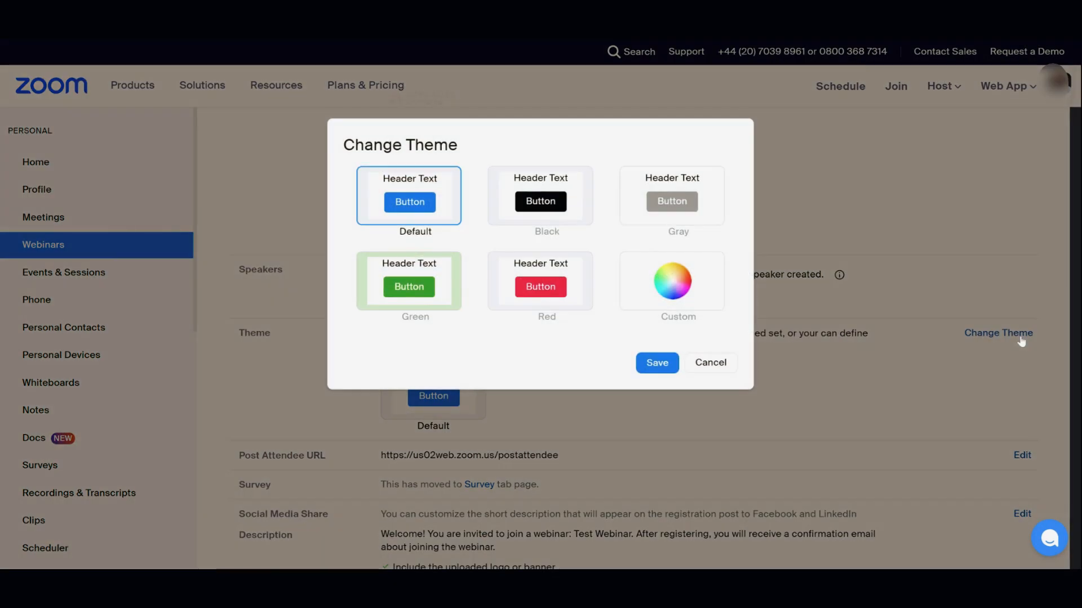
click(687, 297)
scroll(662, 259, down, 3)
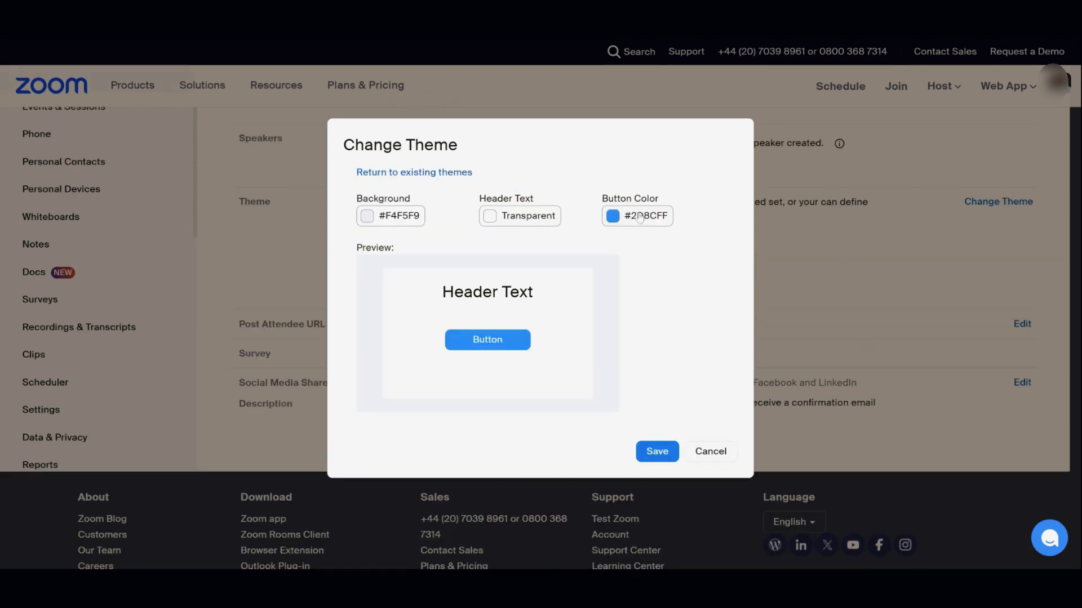
click(638, 220)
drag(590, 369, 554, 369)
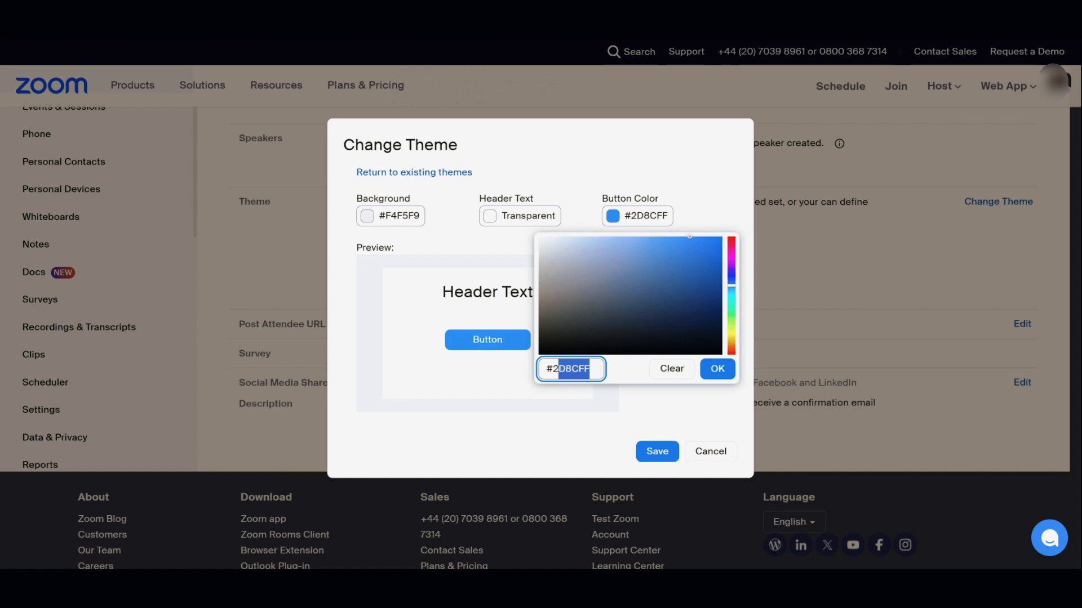
text(BC17)
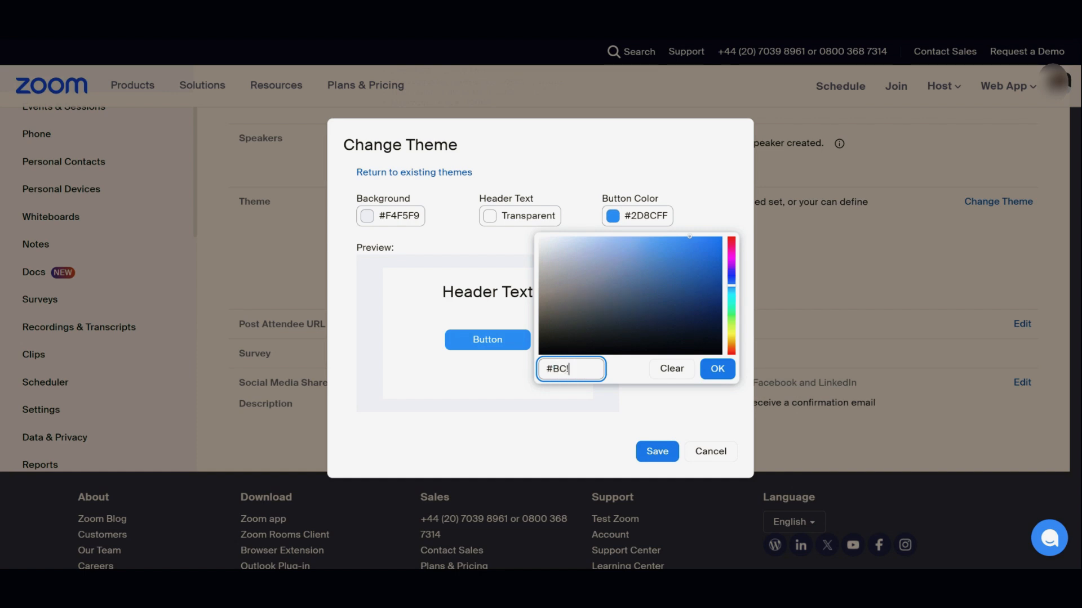
text(41)
click(728, 372)
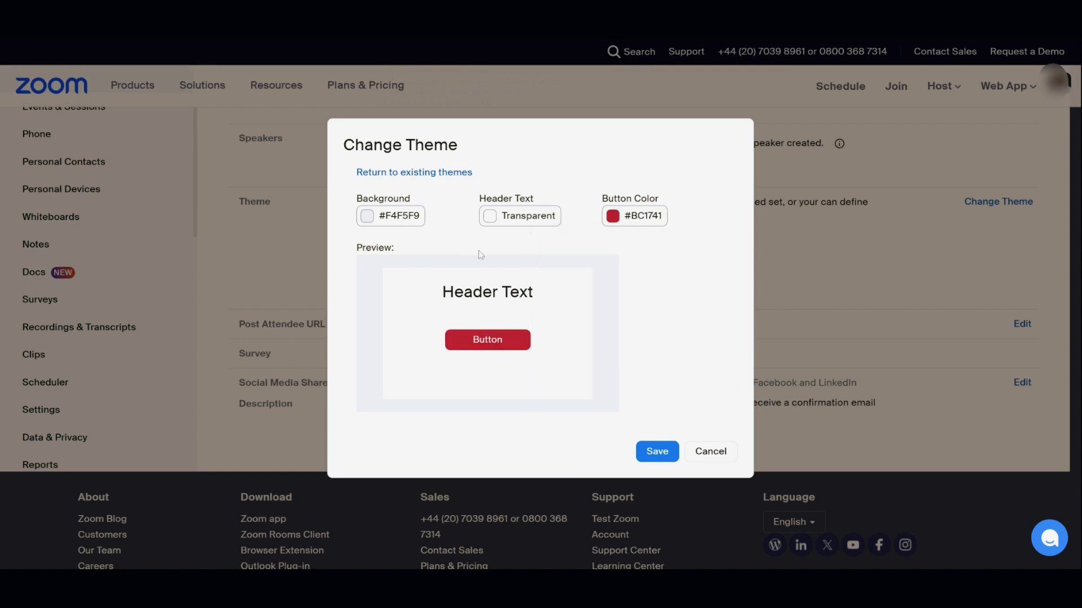
click(660, 455)
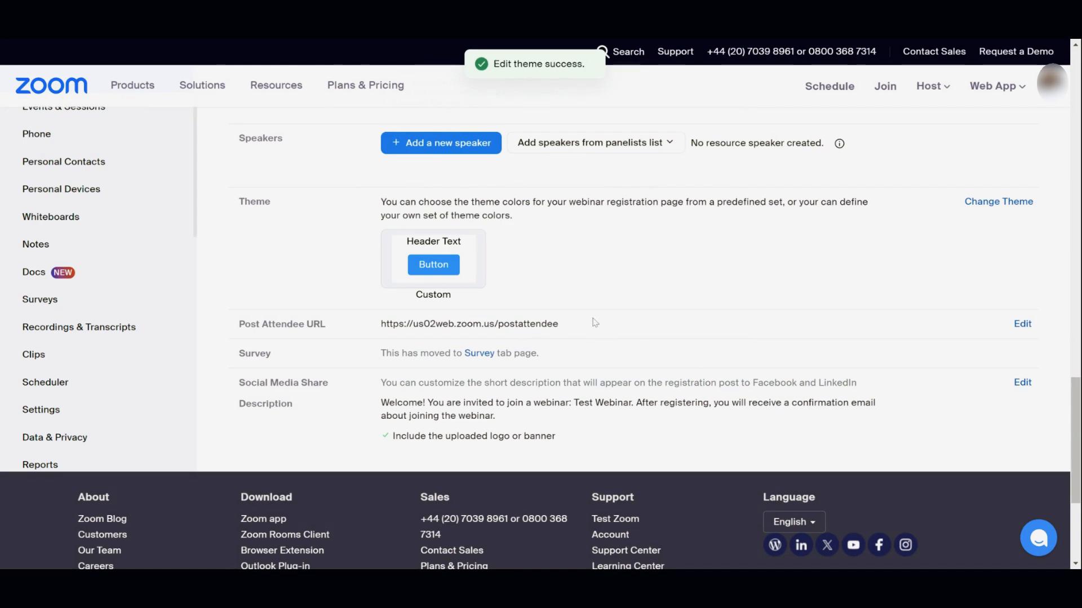
Create a new poll from the webinar's Polls/Quizzes tab.
scroll(594, 322, up, 12)
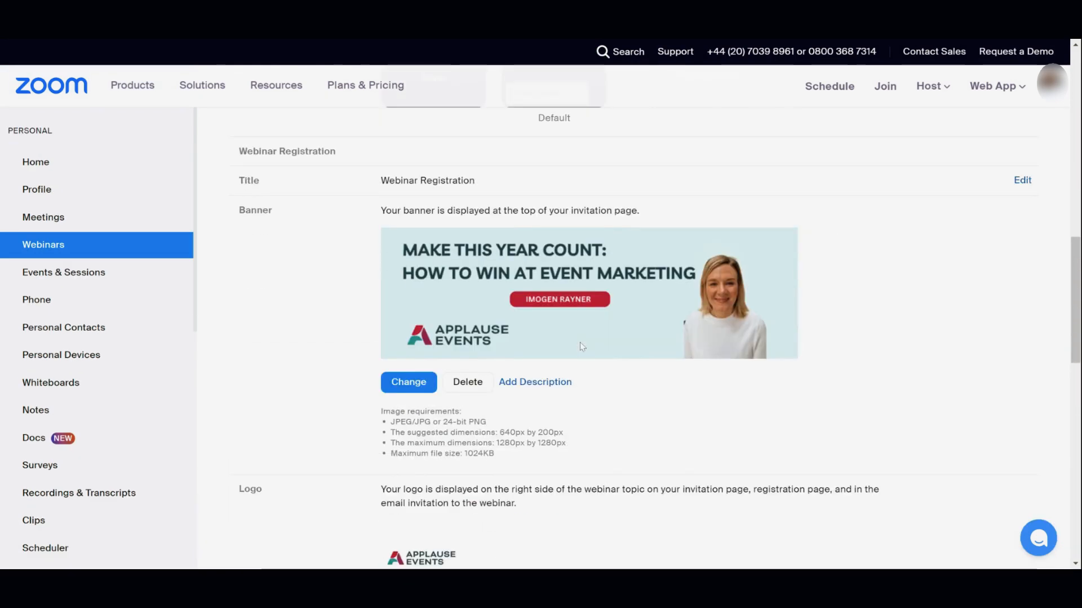
scroll(582, 347, up, 9)
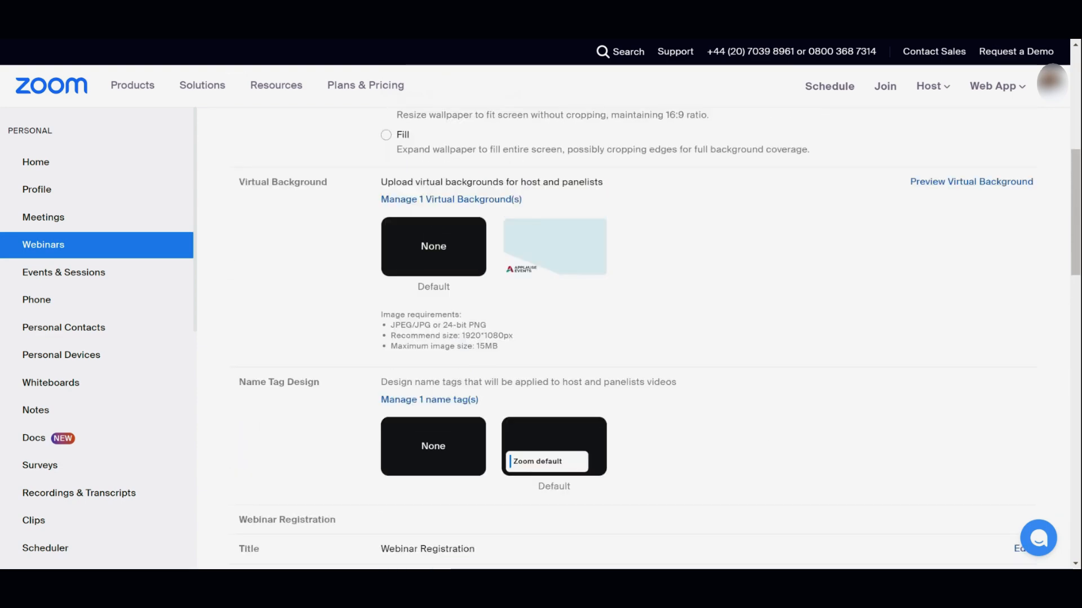
scroll(582, 346, up, 1)
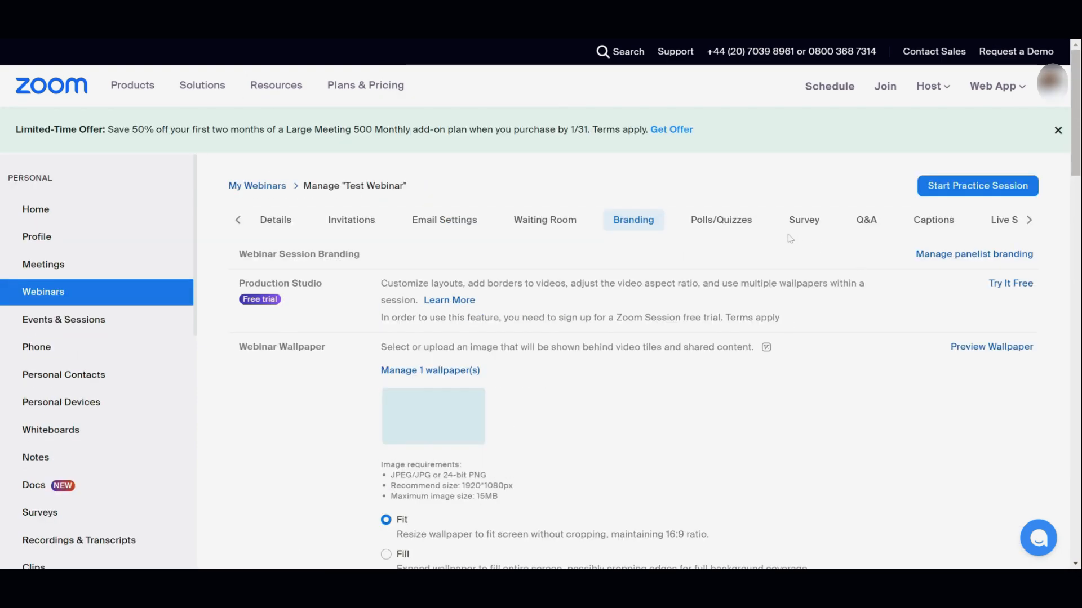
click(745, 225)
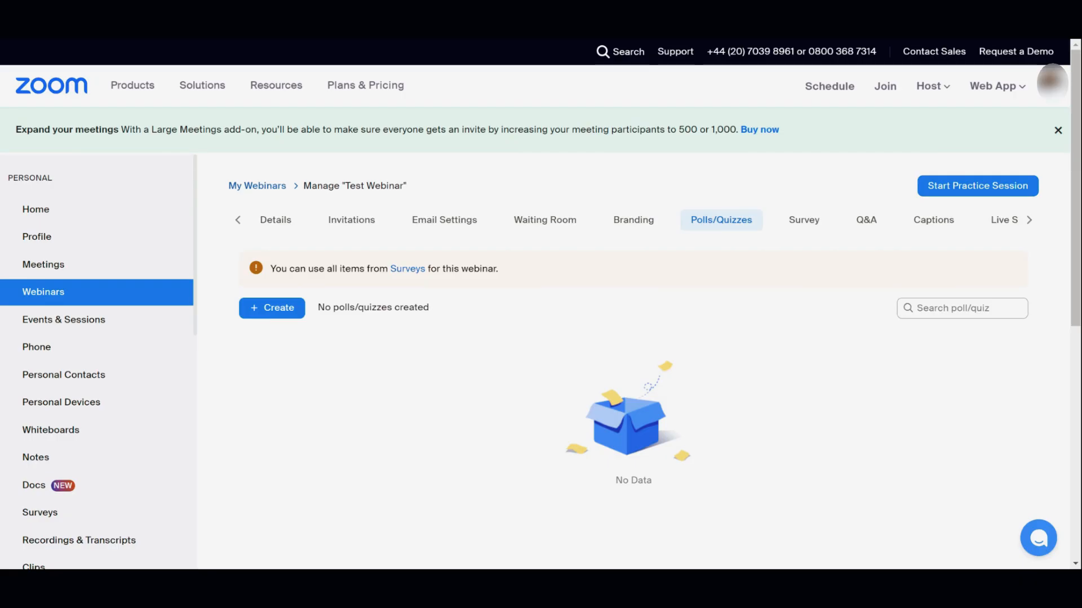
click(273, 309)
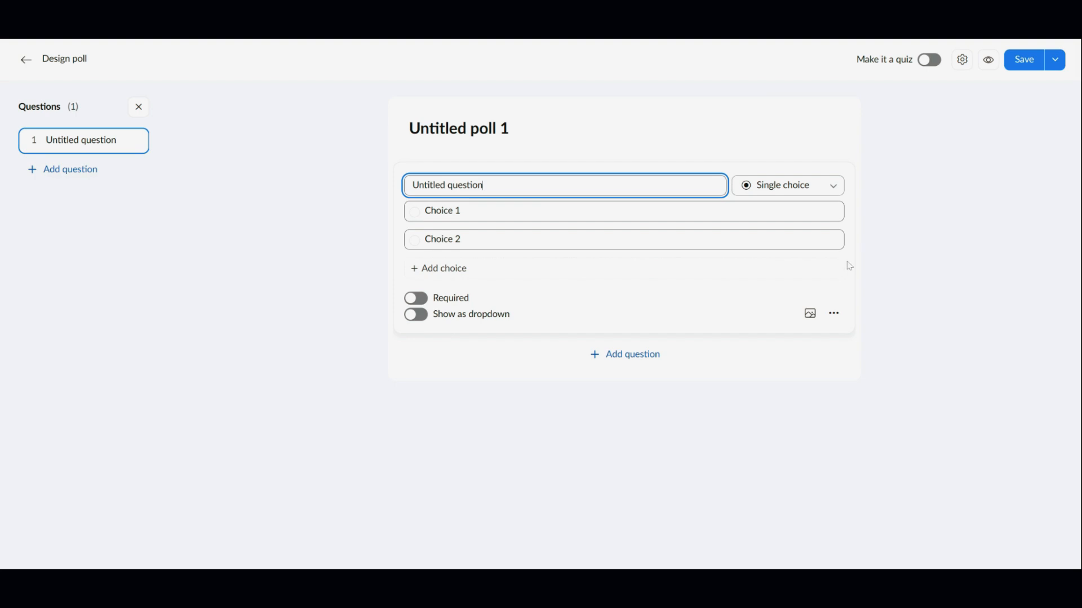
Title the poll 'Topic' and ask 'How familiar are you with today's topic?' as single choice.
click(518, 128)
key(ctrl+a)
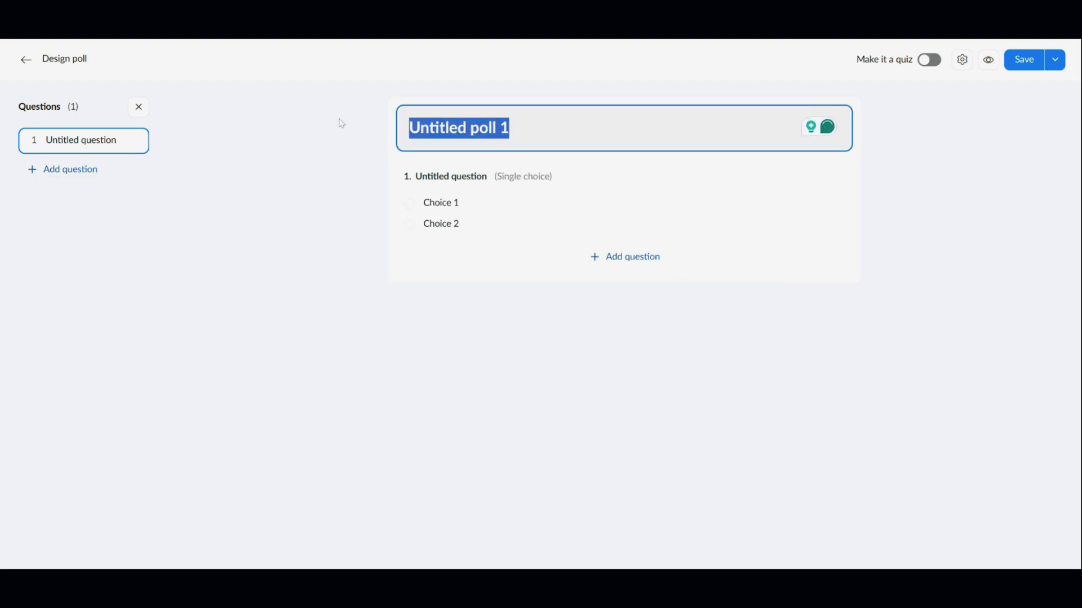
text(Topic)
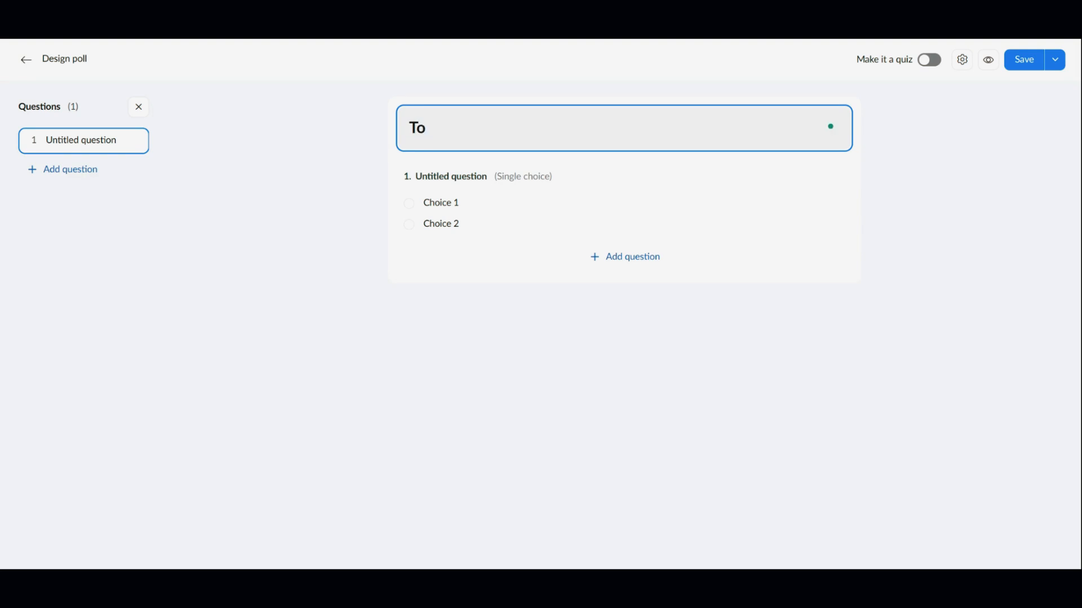
click(453, 182)
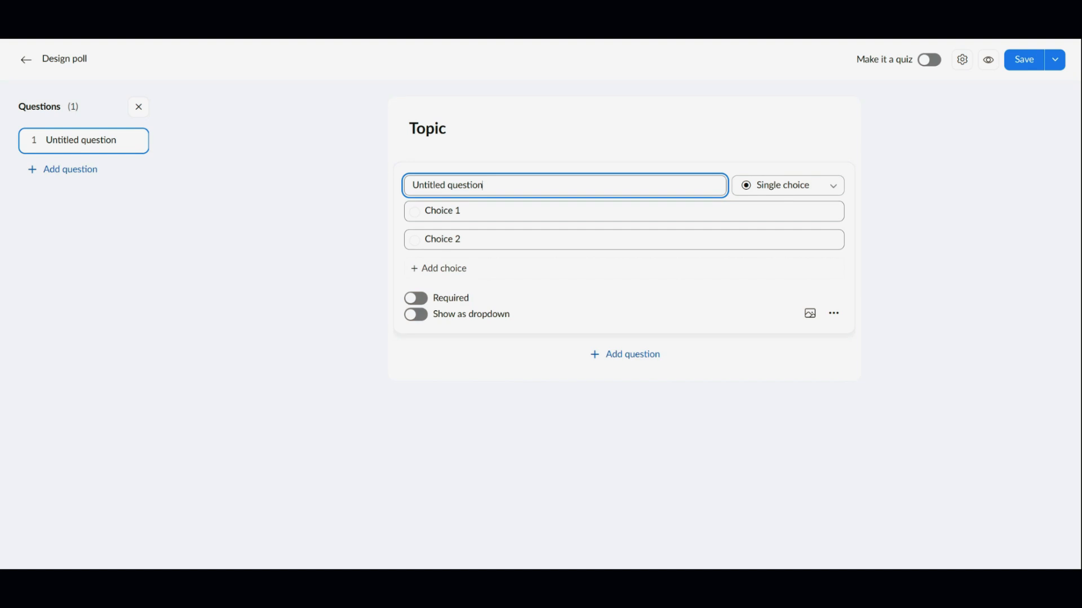
key(shift+Left)
key(shift+Left)
key(shift+Left)
key(shift+Left)
key(shift+Left)
key(shift+Left)
key(shift+Left)
key(shift+Left)
key(shift+Left)
key(shift+Left)
key(shift+Left)
key(shift+Left)
key(shift+Left)
key(shift+Left)
key(shift+Left)
key(shift+Left)
key(shift+Left)
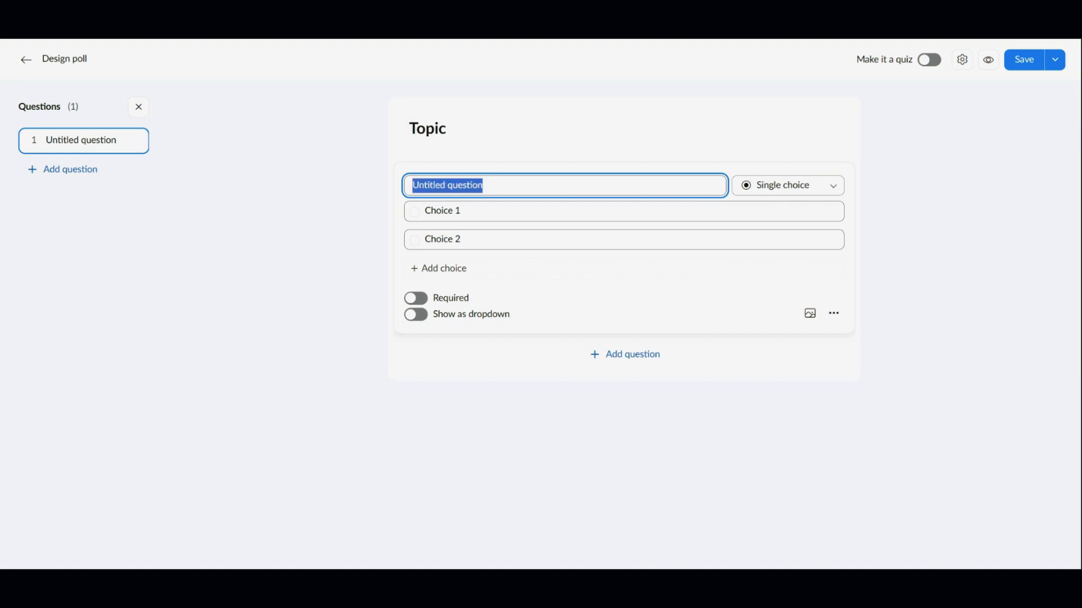
text(How familiar are you with today’s topic?)
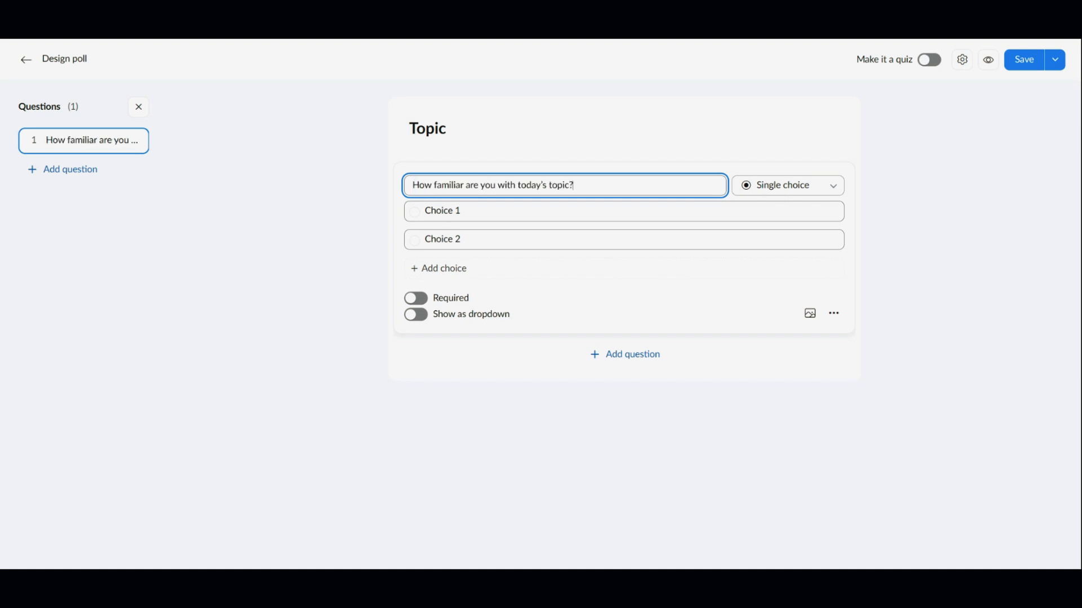
click(805, 190)
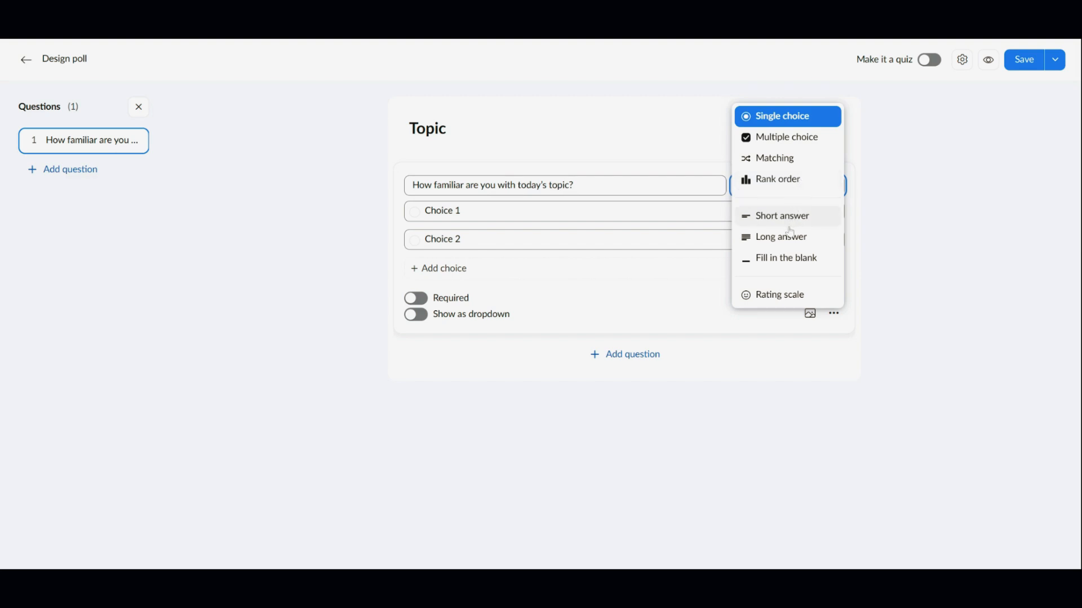
click(783, 119)
Enter four choices: Very Familiar, Somewhat familiar, Slightly Familiar, Not Familiar at All.
key(Tab)
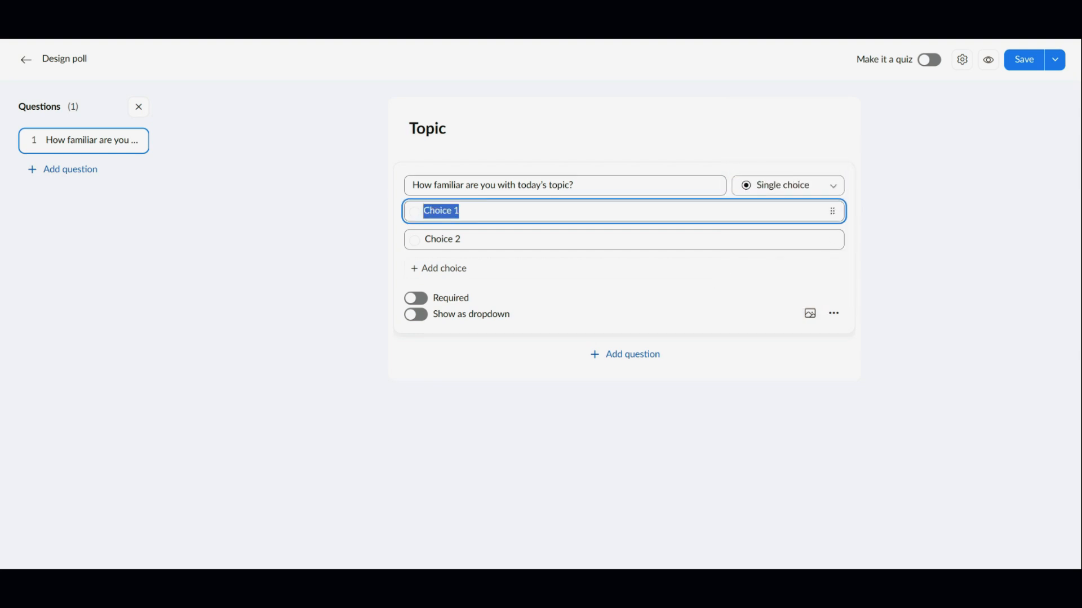
text(Very Familiar)
key(Tab)
text(Somewhat familiar)
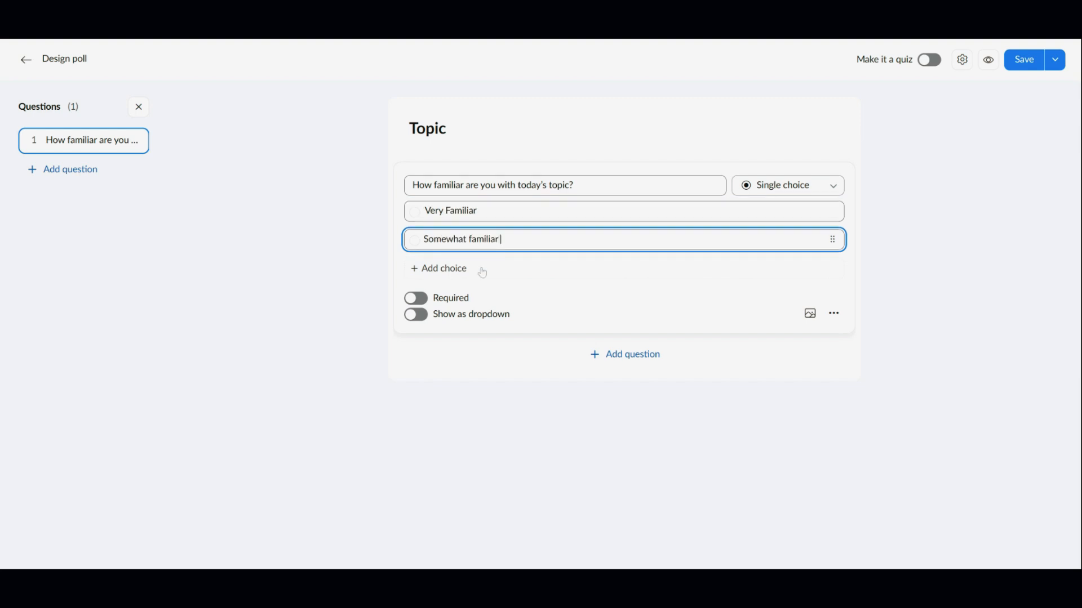
click(445, 268)
key(ctrl+a)
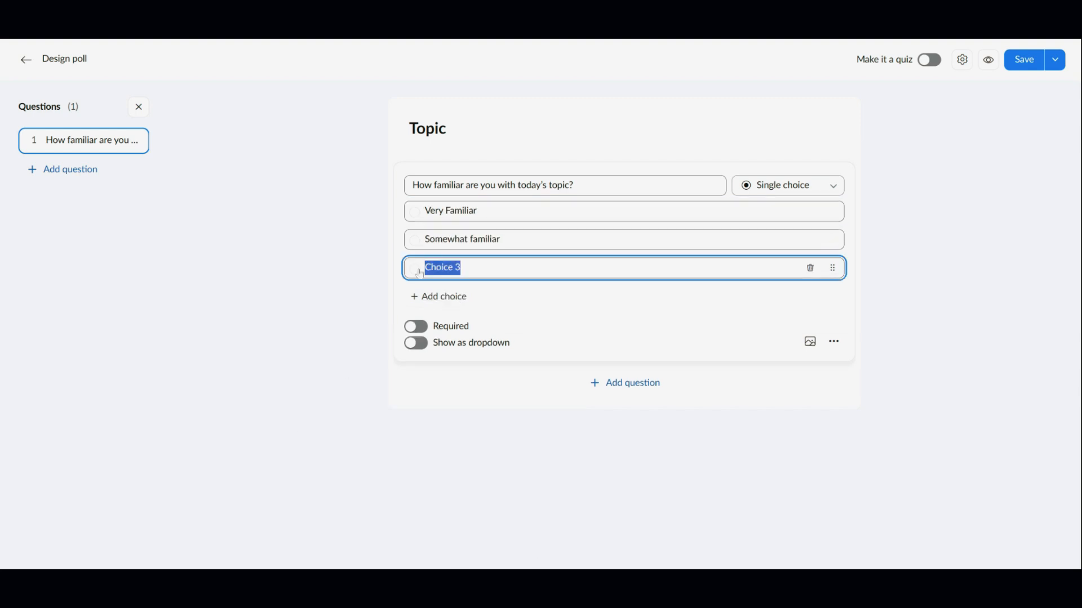
text(Slightly Familiar)
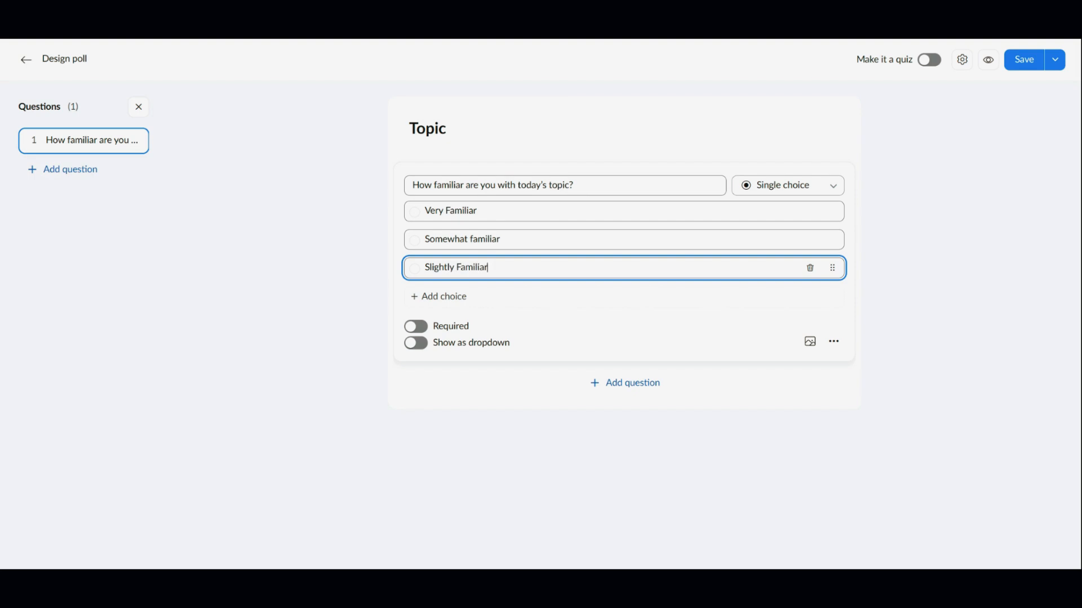
key(Return)
text(Not Familiar at All)
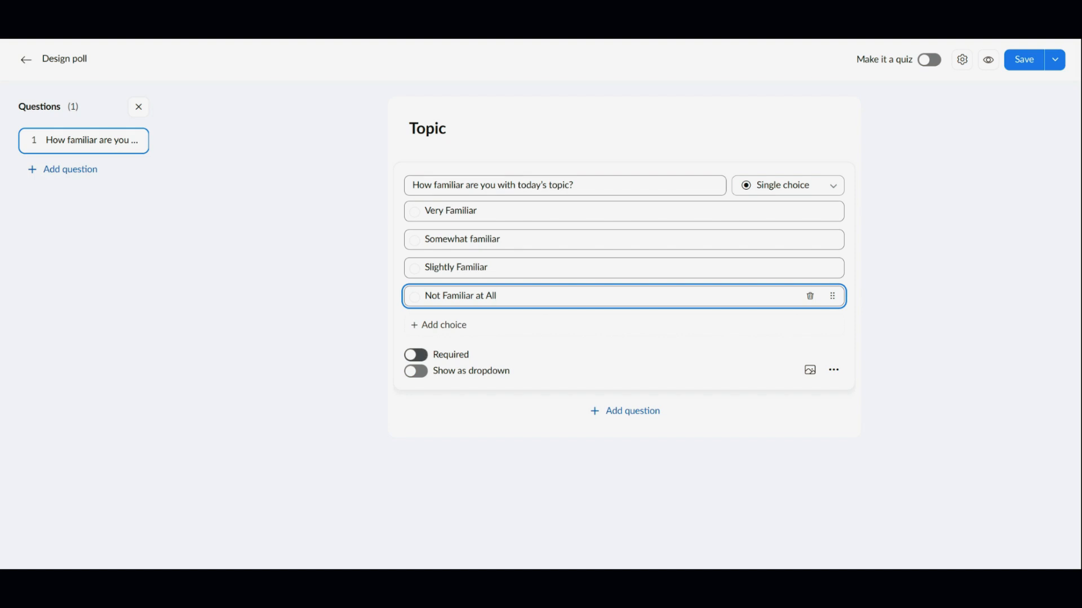
Review the question's options menu, then save the Topic poll.
click(834, 372)
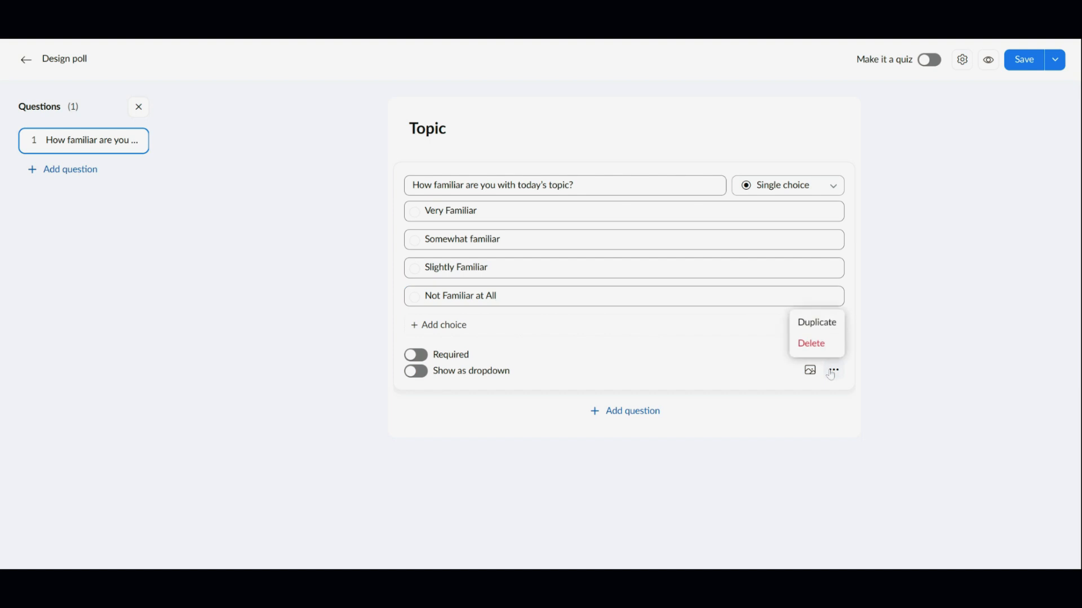
click(833, 374)
click(835, 375)
click(559, 370)
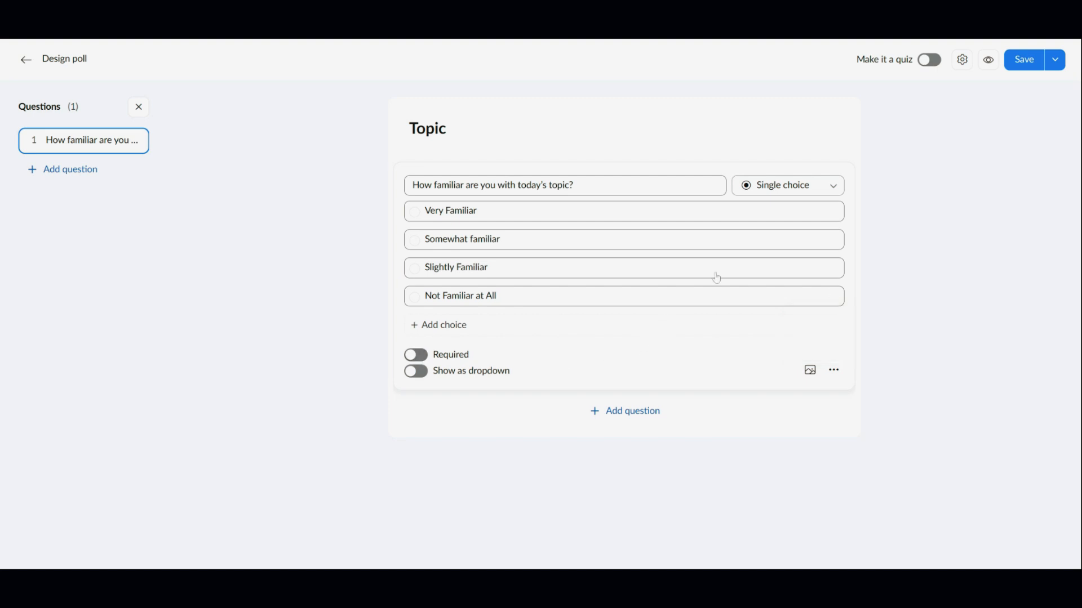
click(1027, 64)
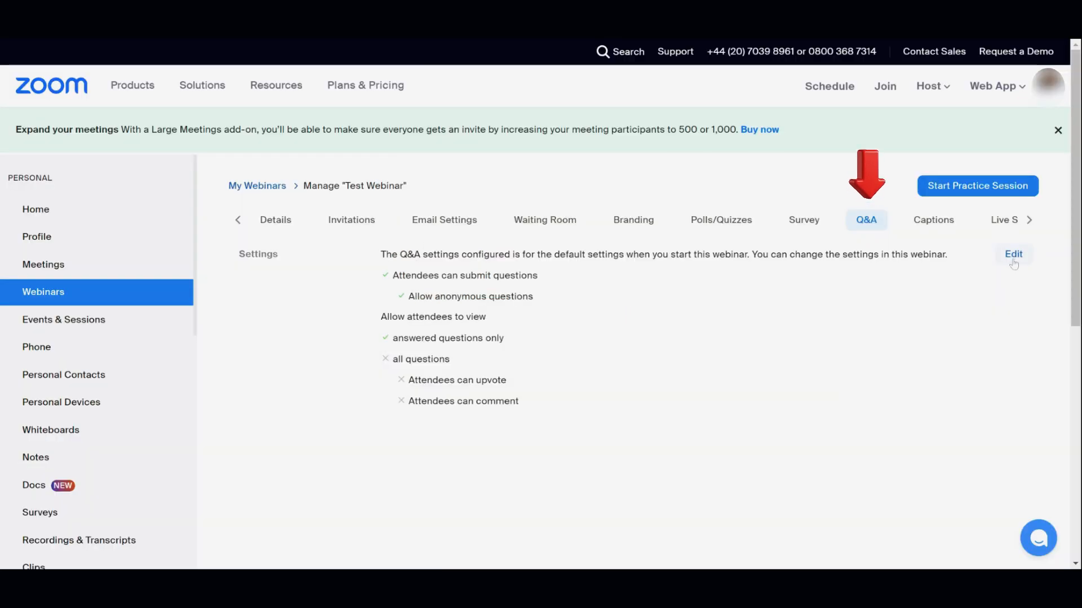
Let attendees view all Q&A questions, upvote and comment, and save the settings.
click(1013, 254)
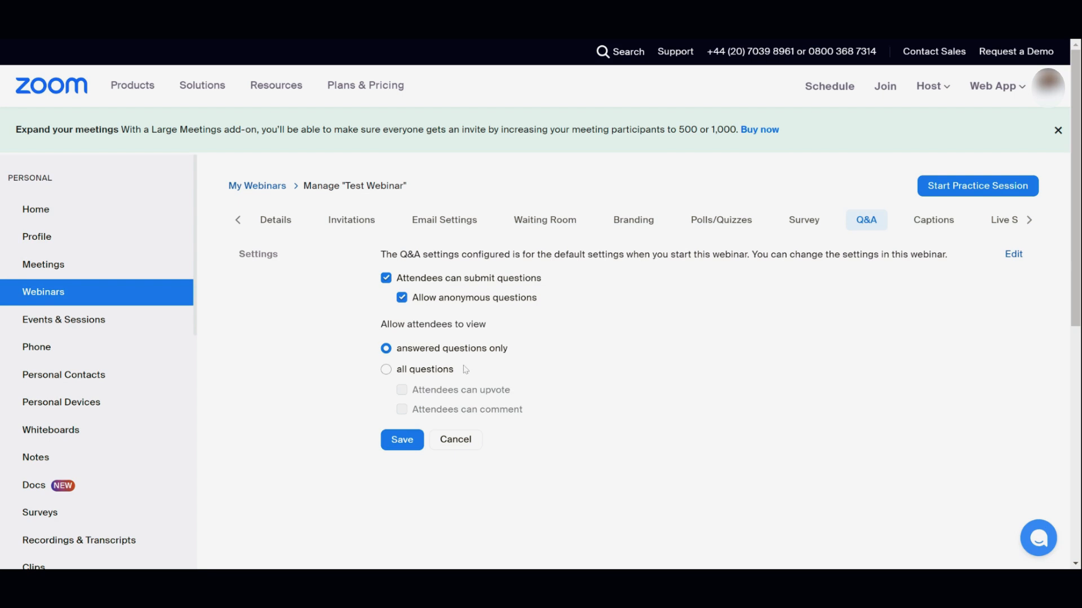
click(386, 369)
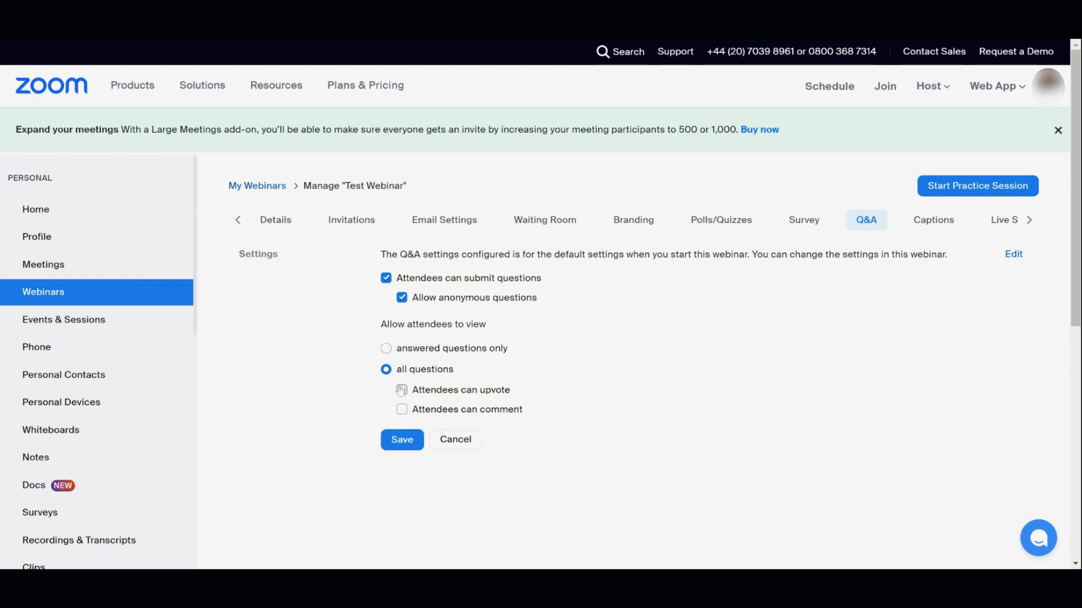
click(401, 391)
click(400, 411)
click(399, 445)
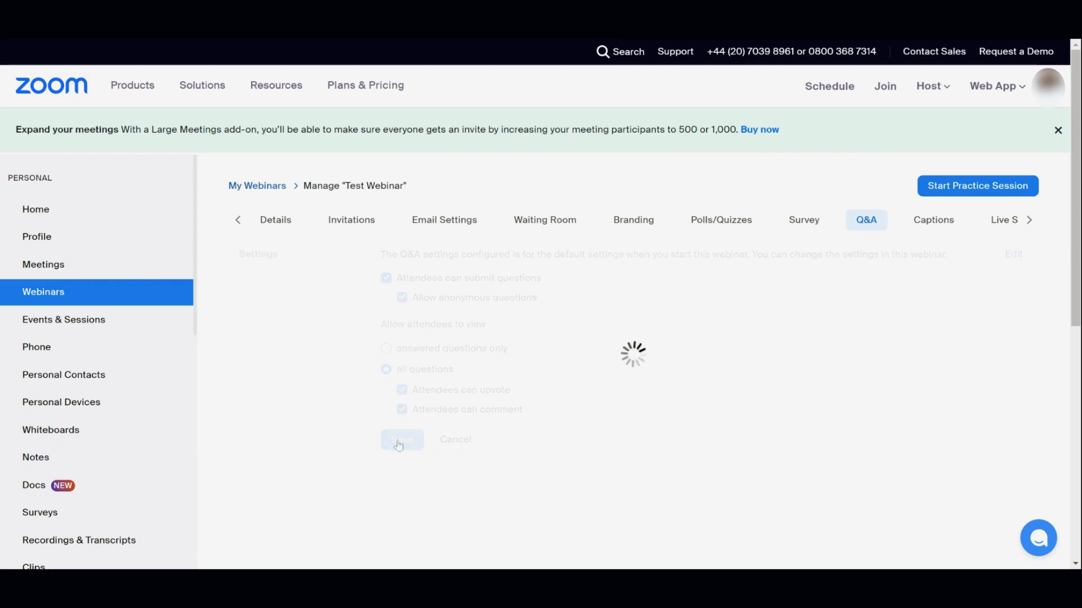